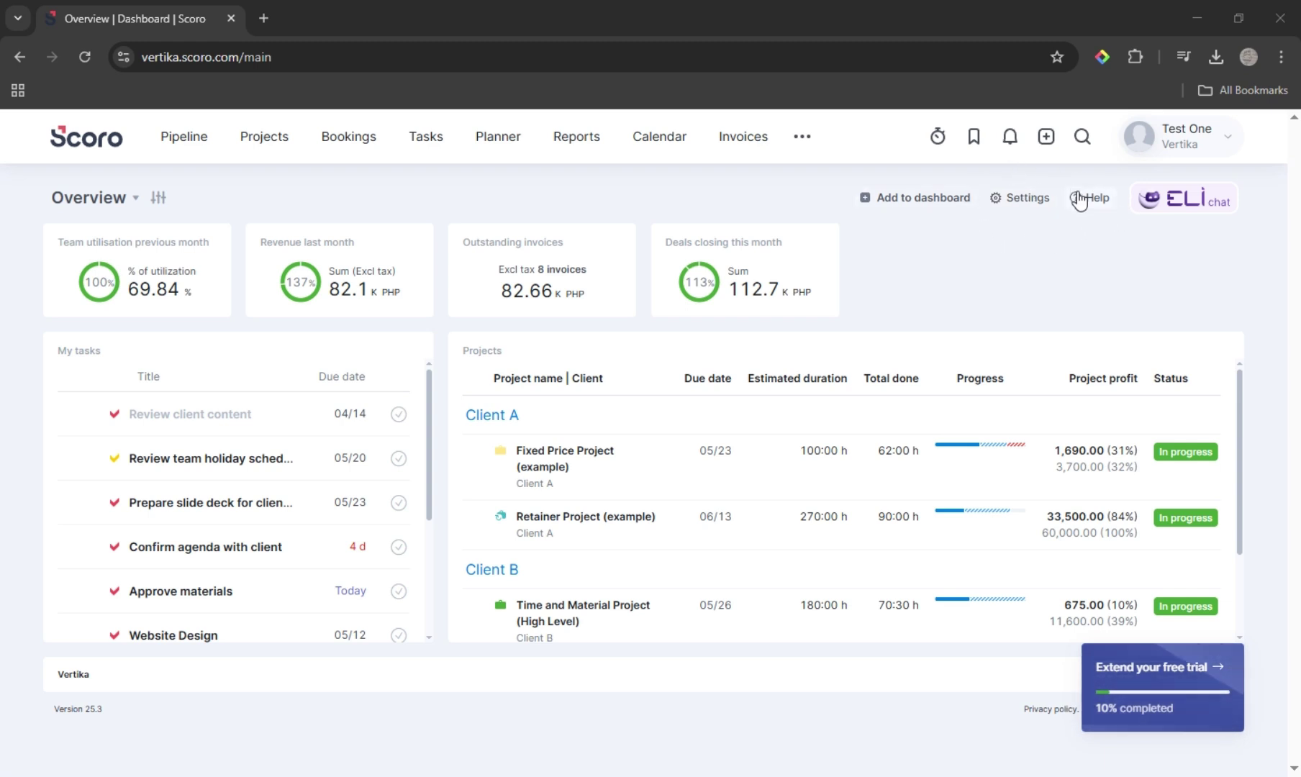
Open the quick settings search and go to the Contacts list
click(1022, 198)
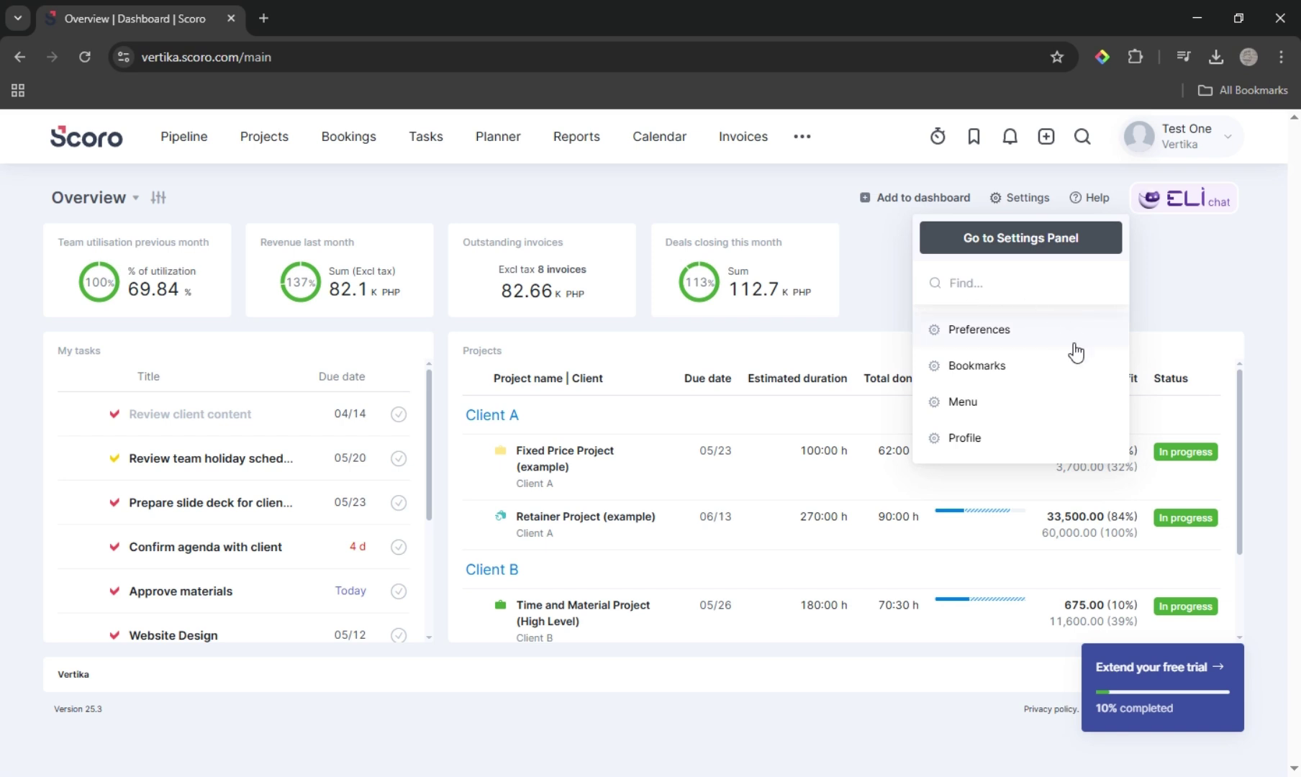
click(961, 283)
click(802, 136)
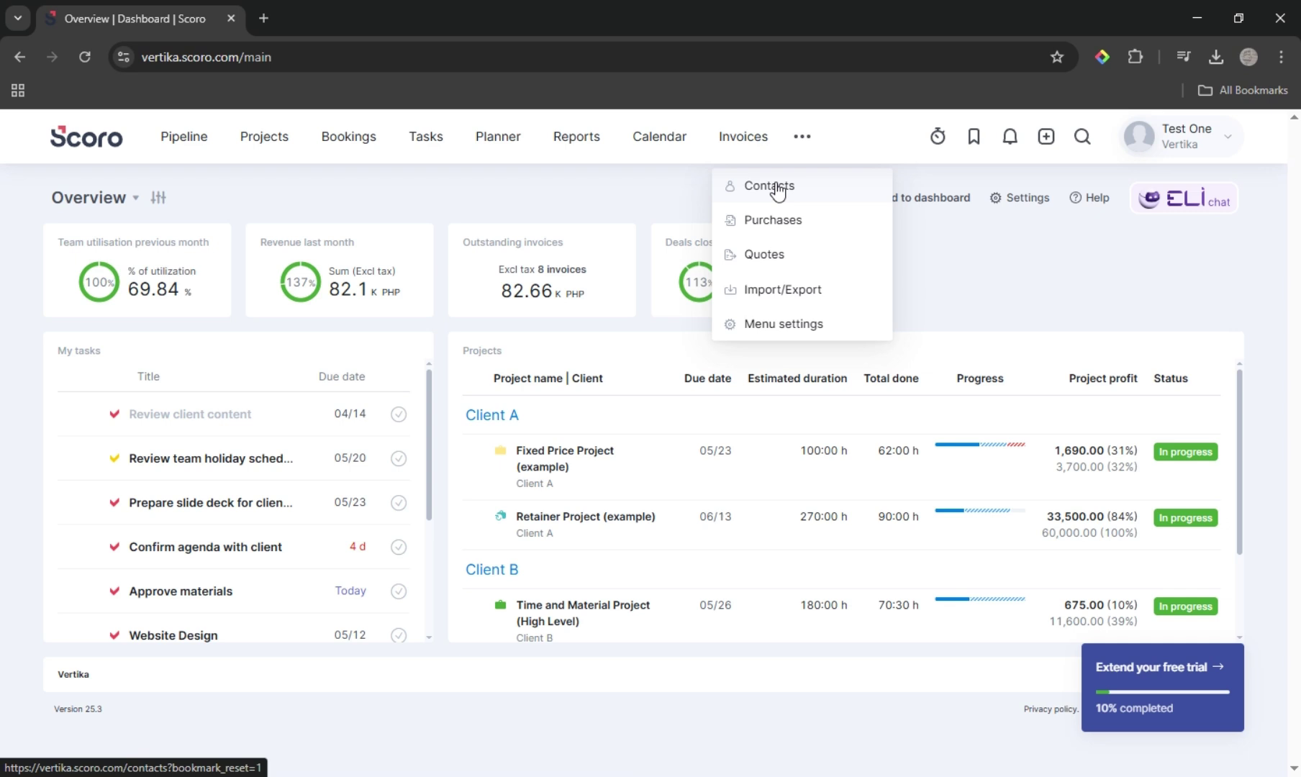
click(775, 187)
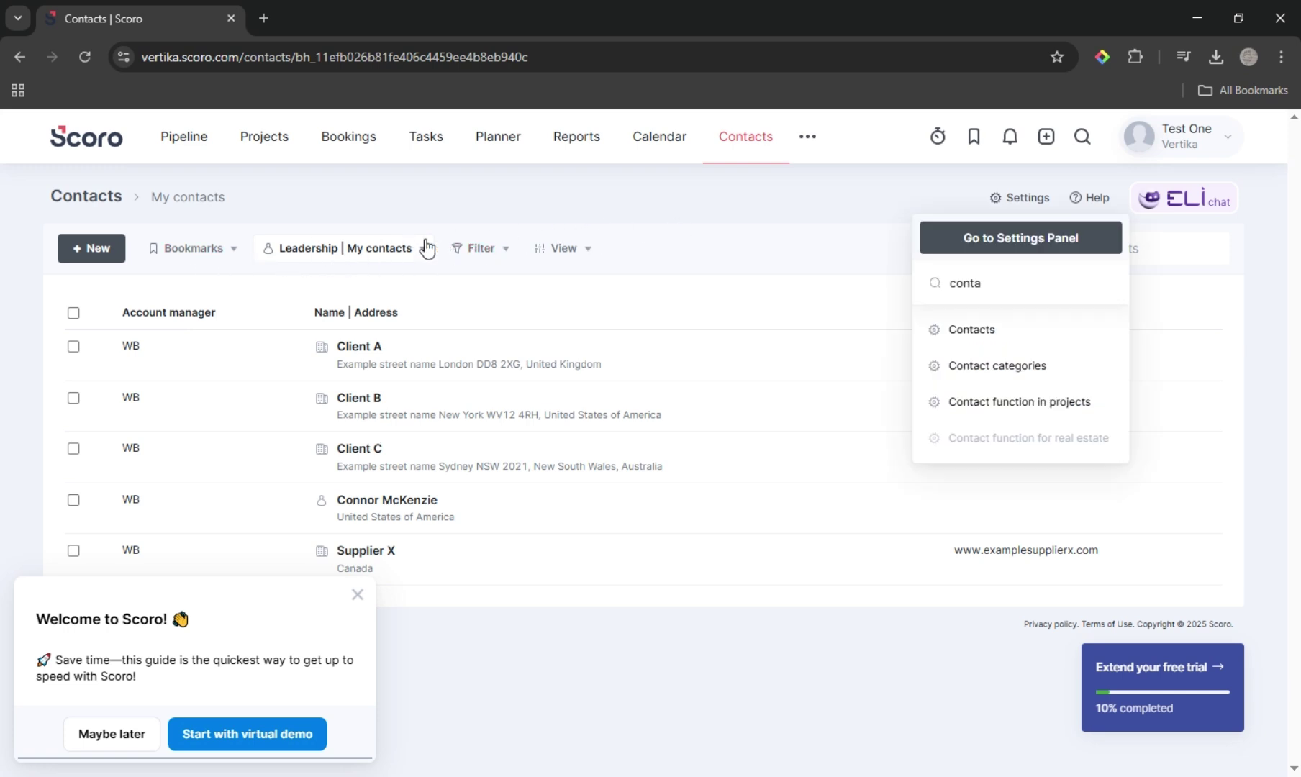
Filter the contacts by the Media tag and by activity missing from today, and search the bookmarks for Media
click(500, 254)
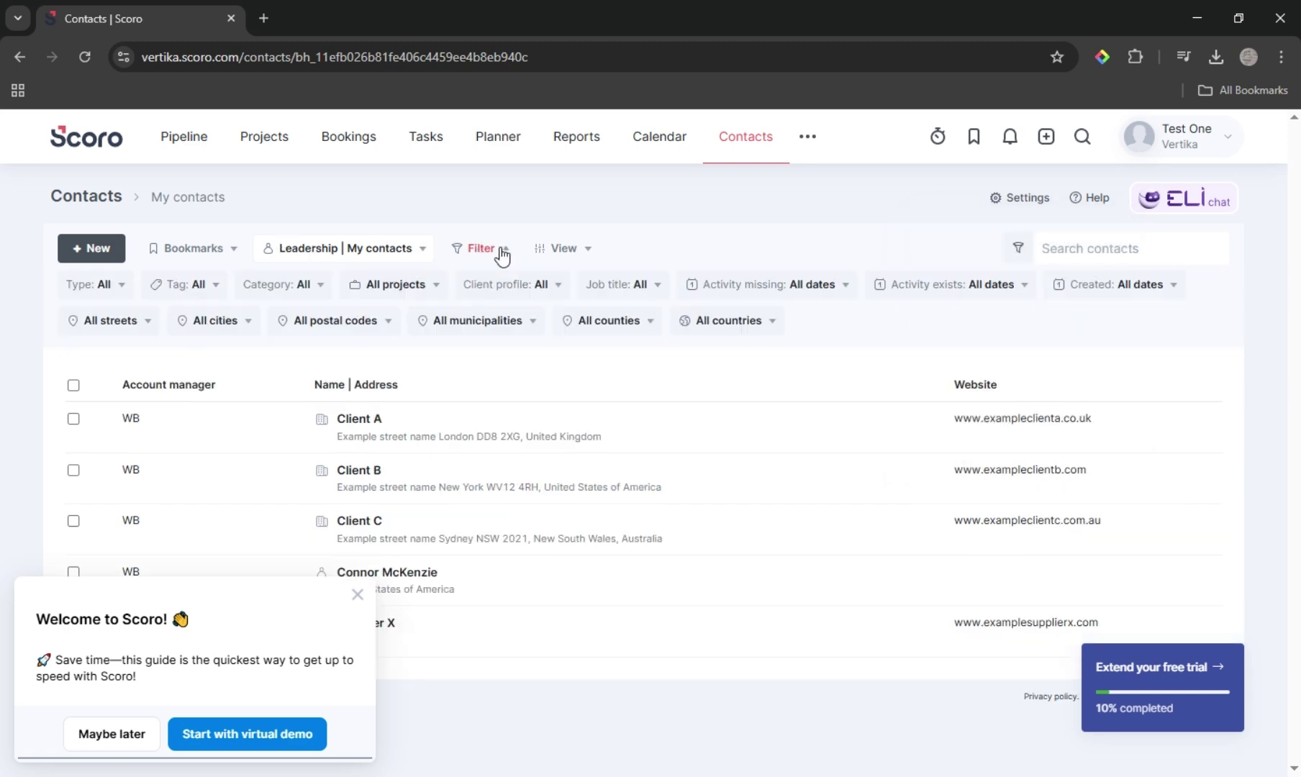
click(186, 284)
text(me)
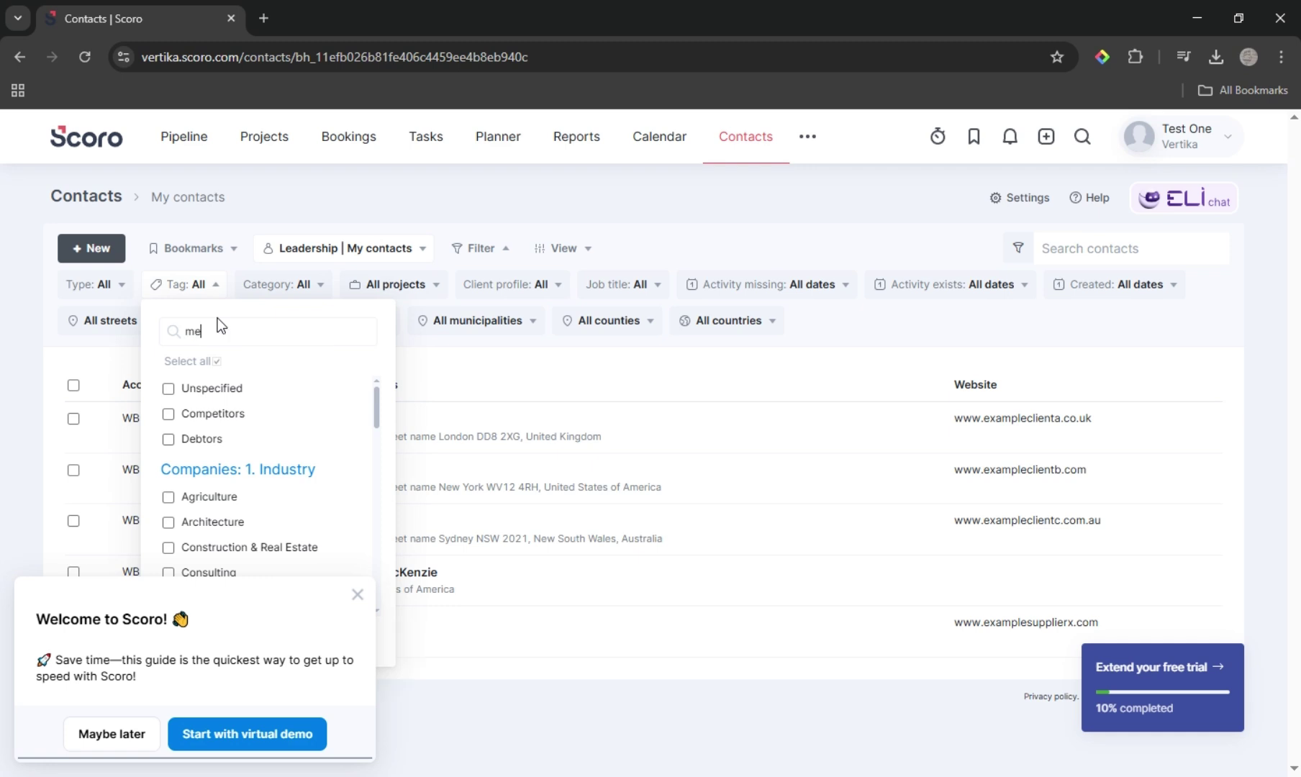
text(d)
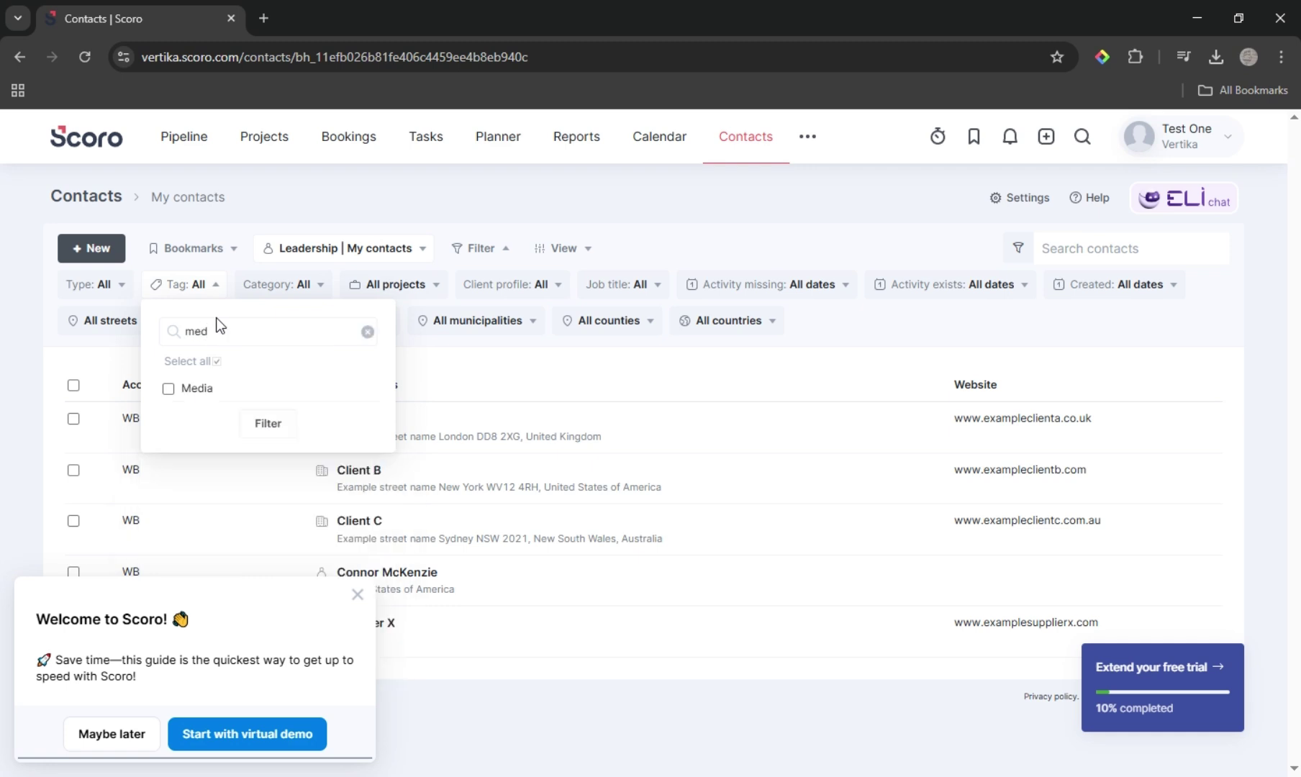
click(219, 385)
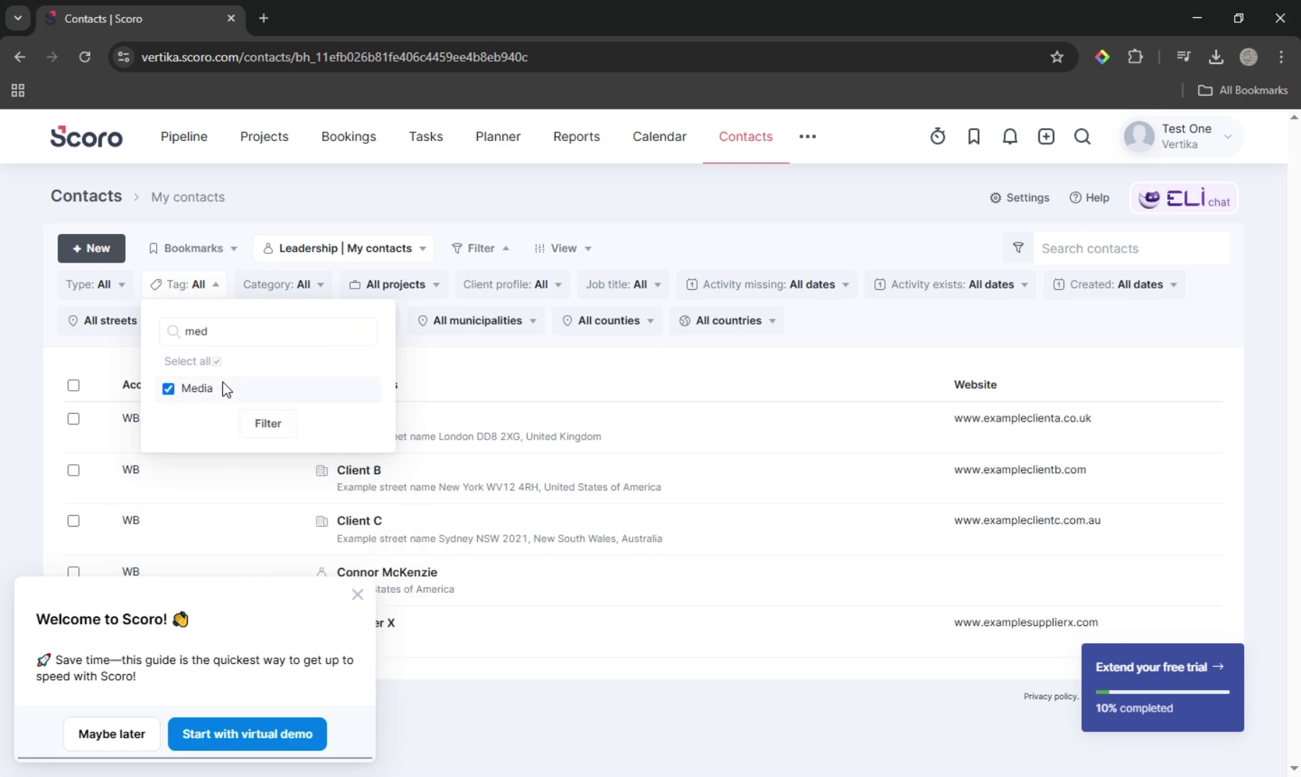
click(268, 427)
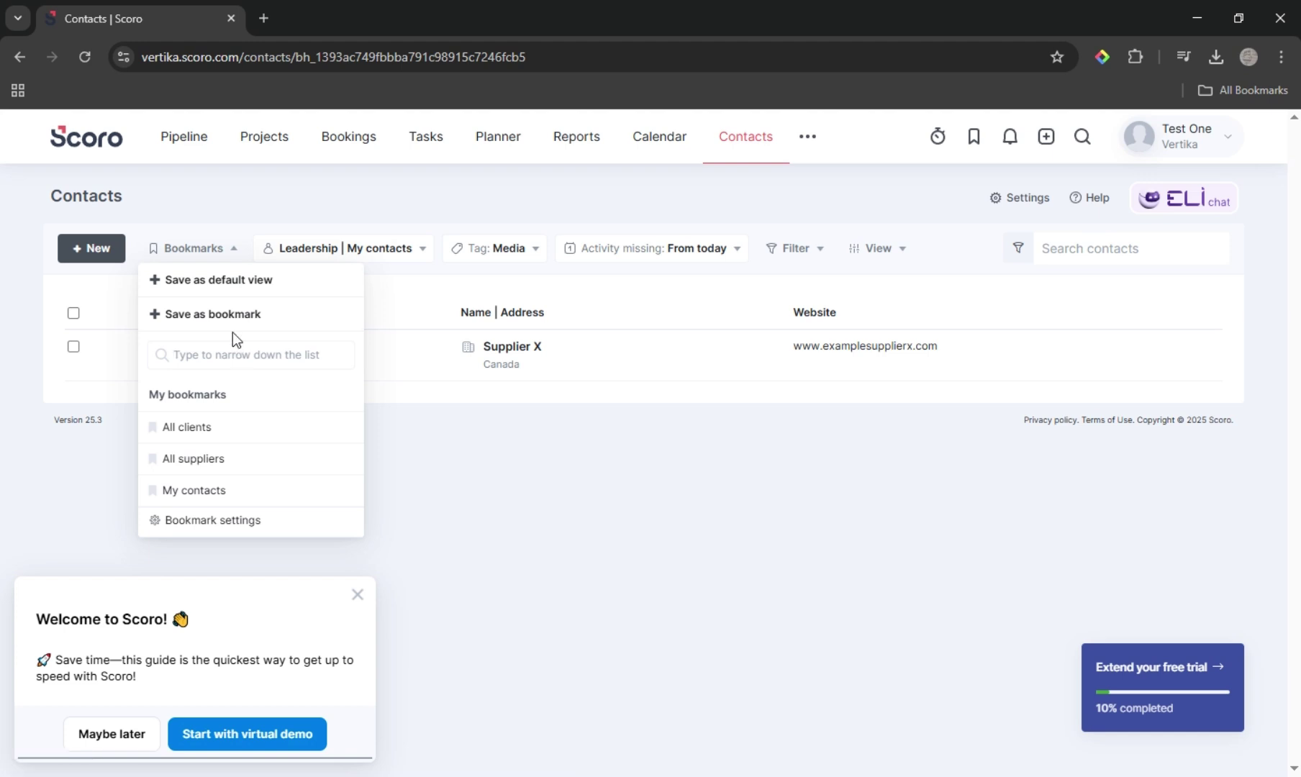
text(Med)
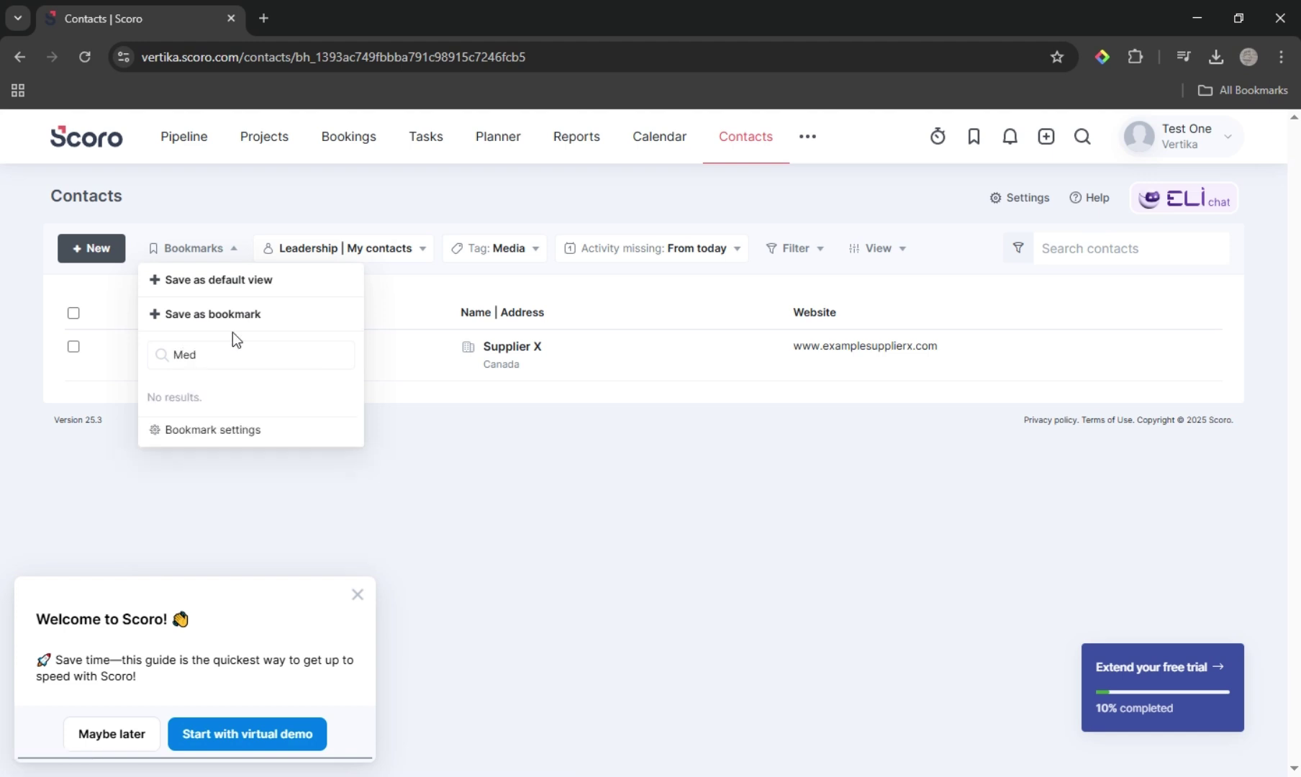
text(ia)
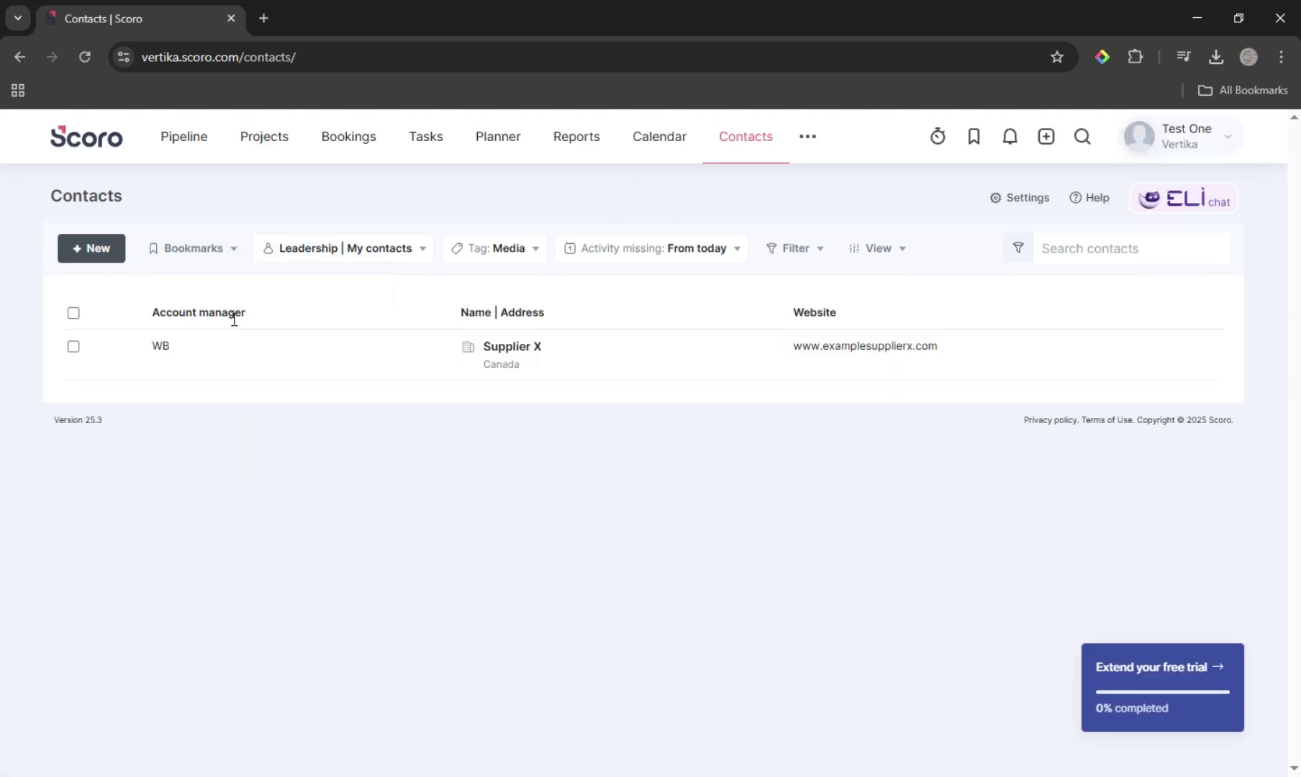
Open Supplier X's company details for modification and assign a different user as its account manager
click(465, 353)
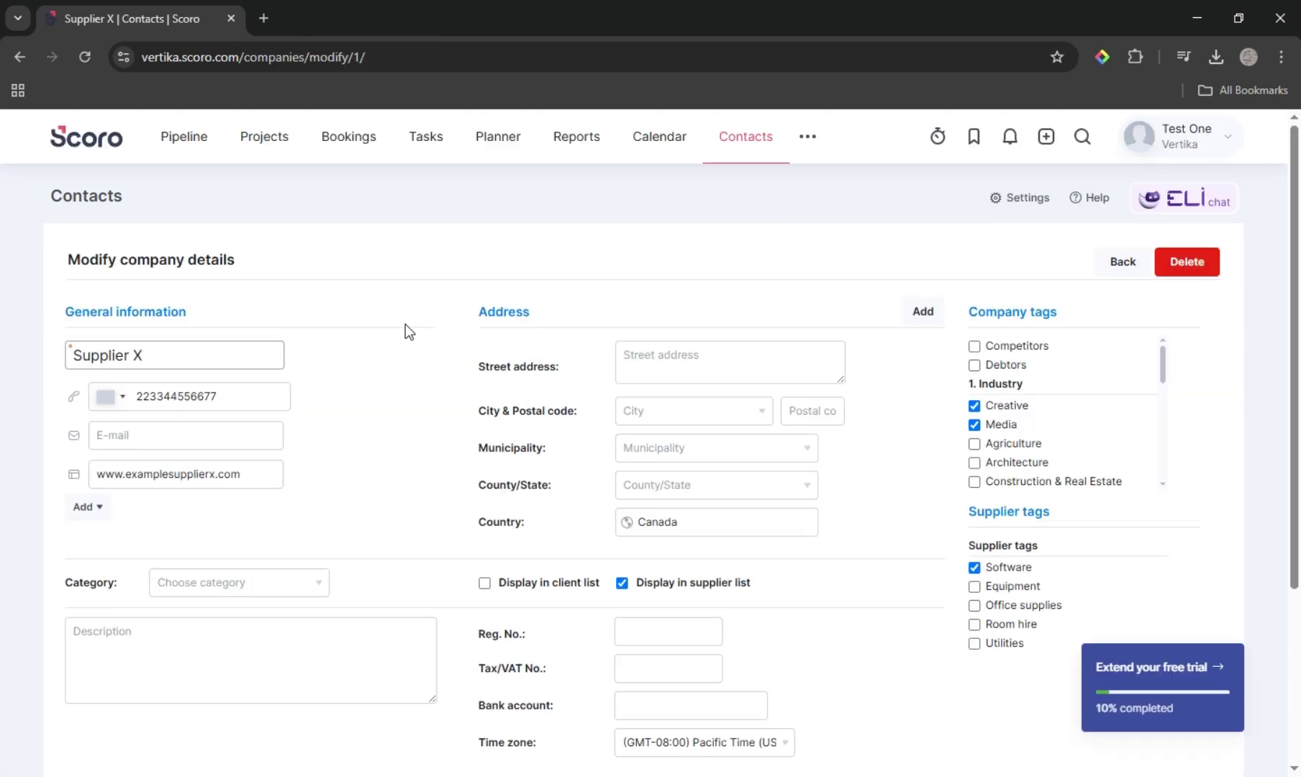
scroll(791, 538, down, 4)
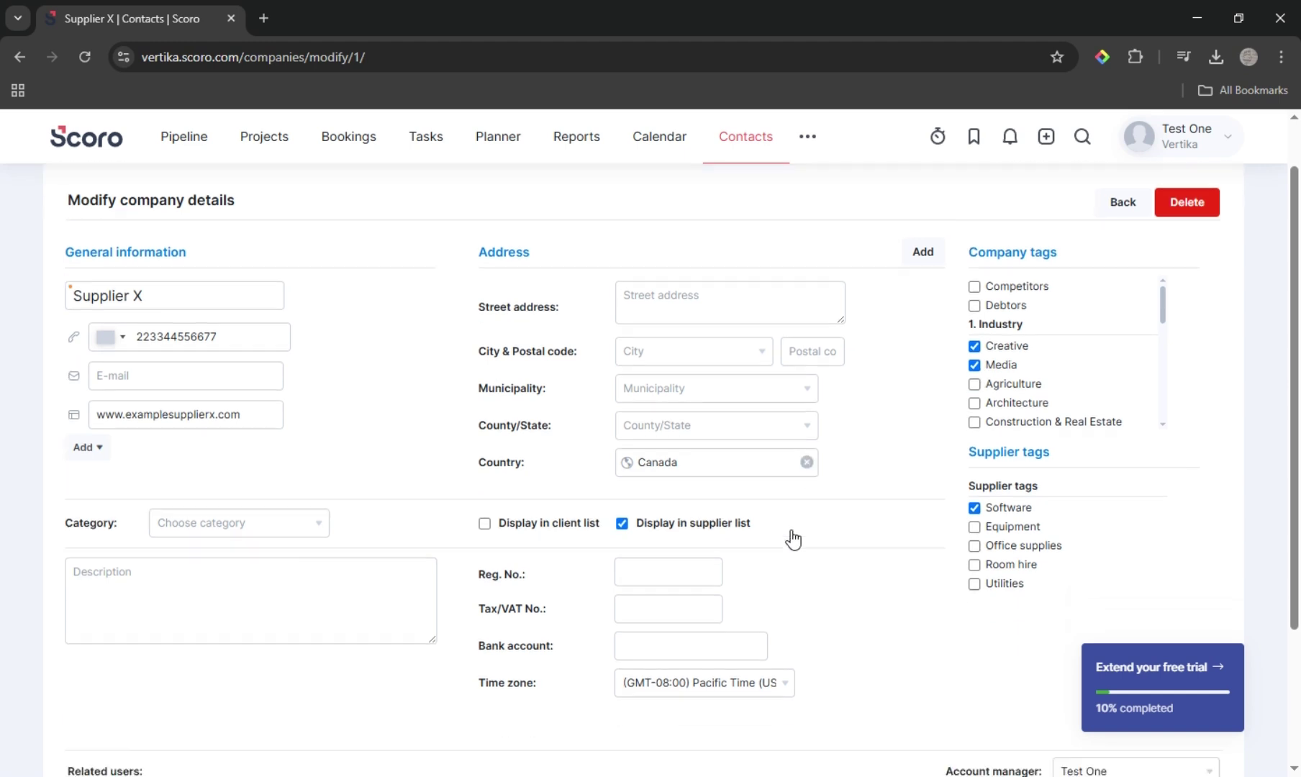
scroll(792, 538, up, 4)
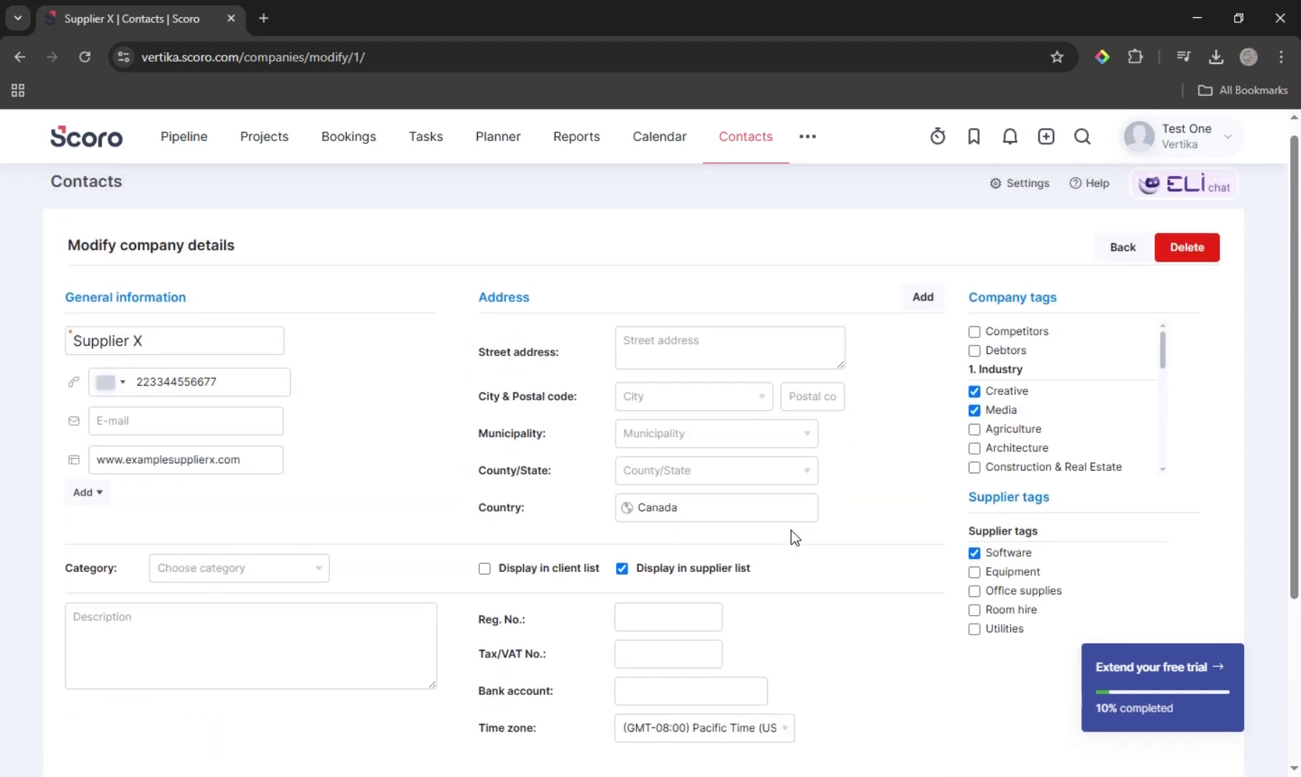
scroll(792, 538, down, 4)
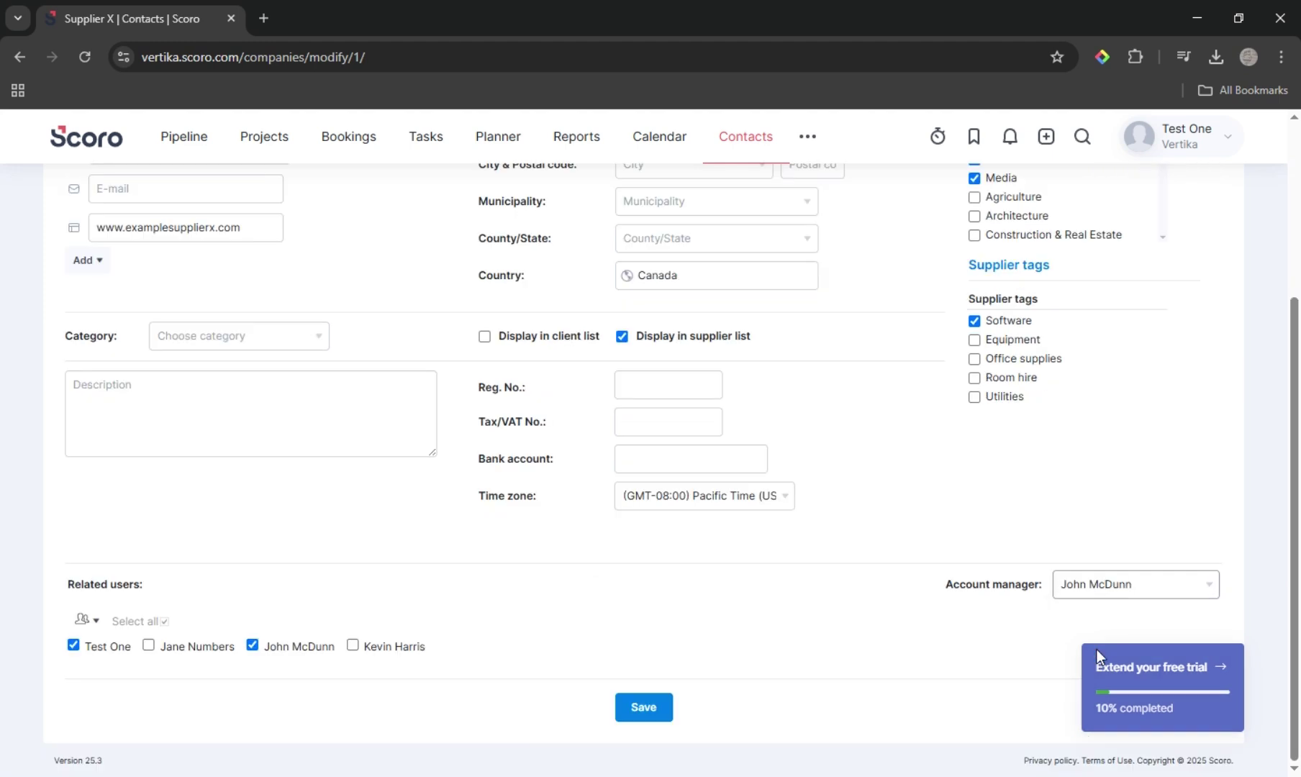
Enable Display in client list for Supplier X and save the company details
scroll(557, 454, up, 1)
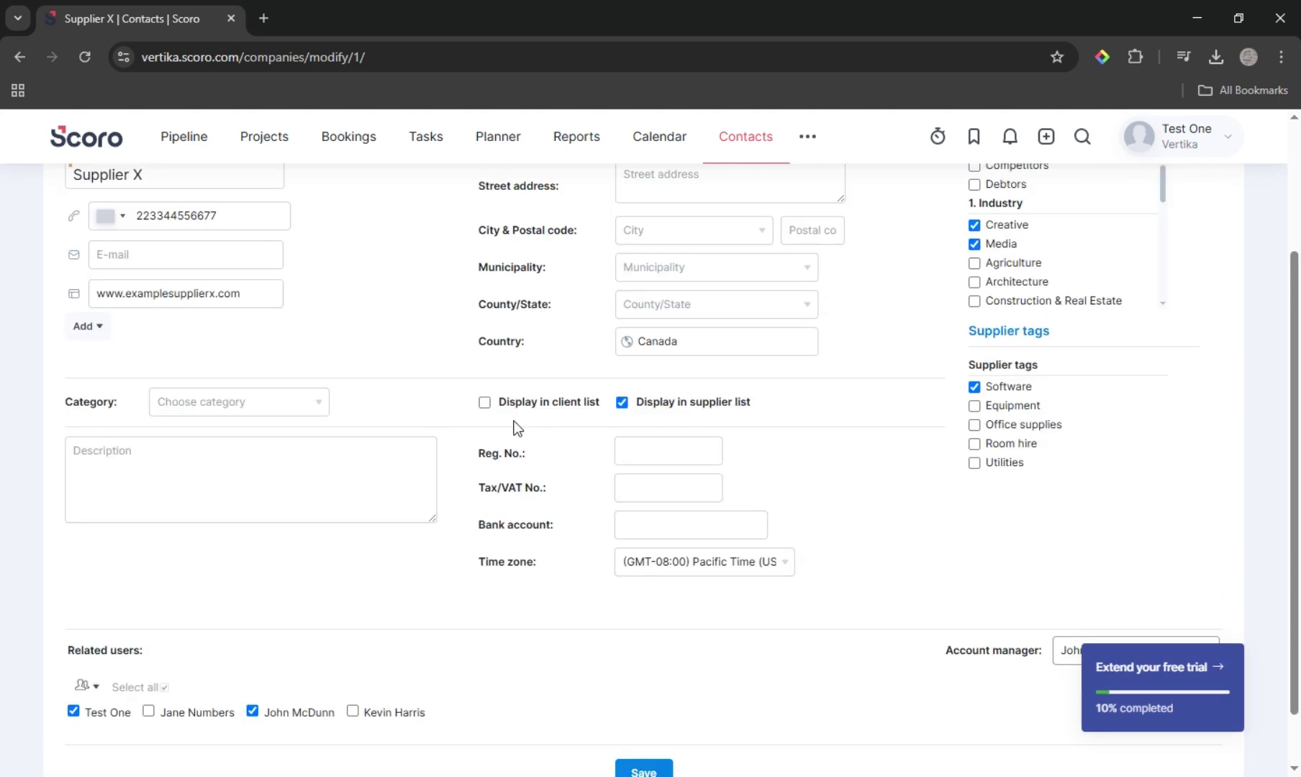
click(484, 402)
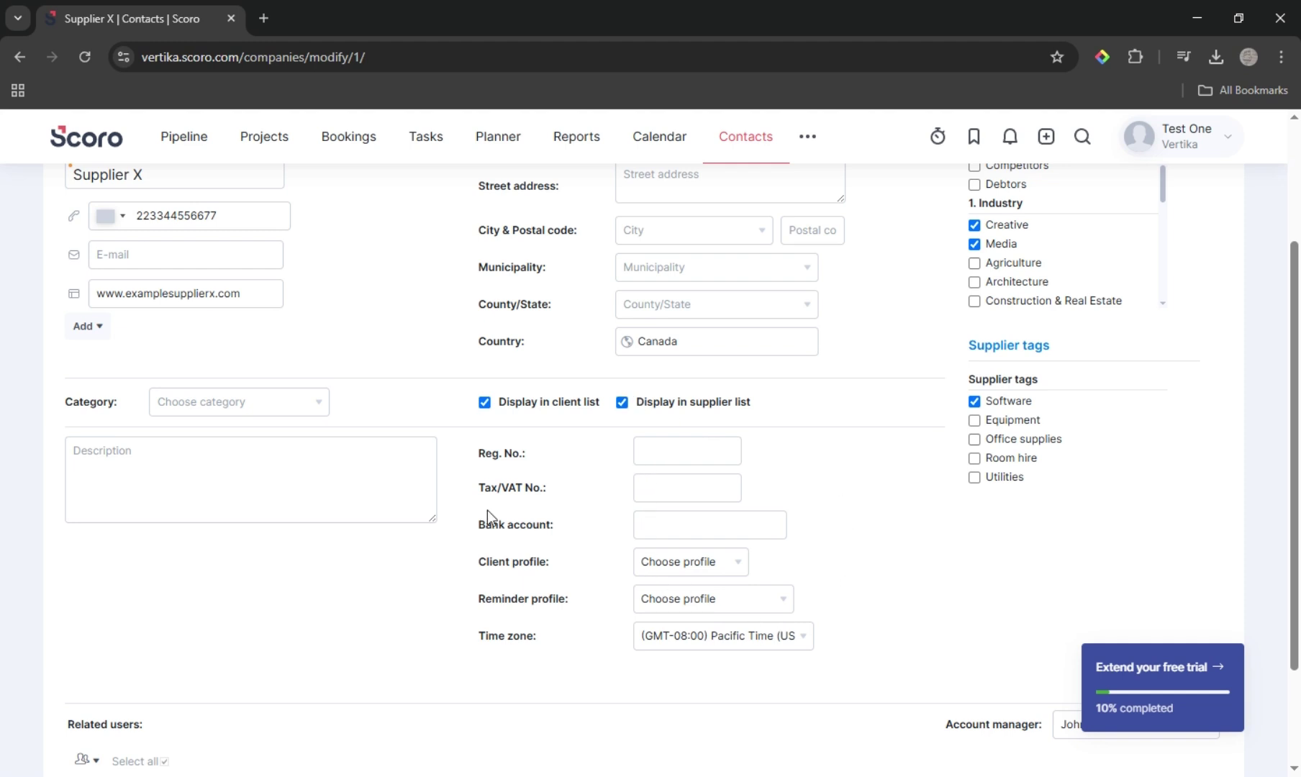
scroll(631, 553, down, 2)
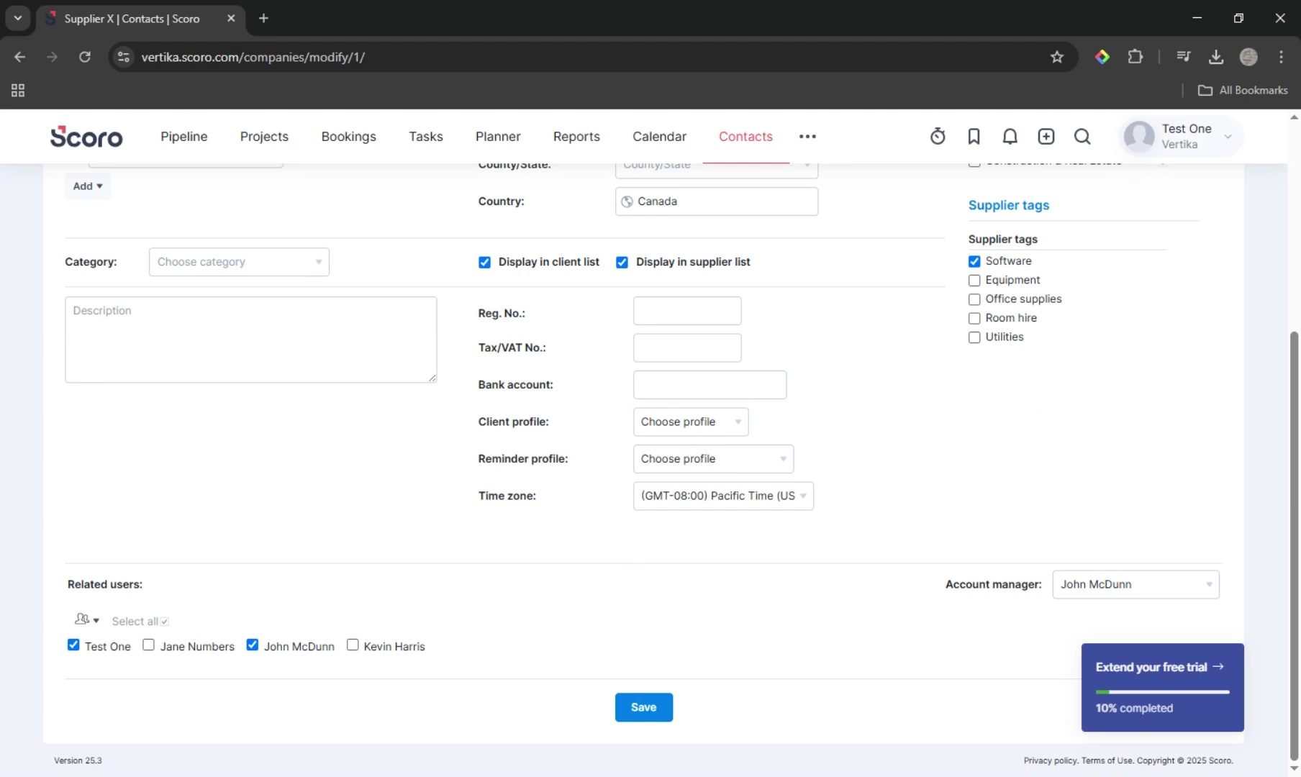
click(656, 709)
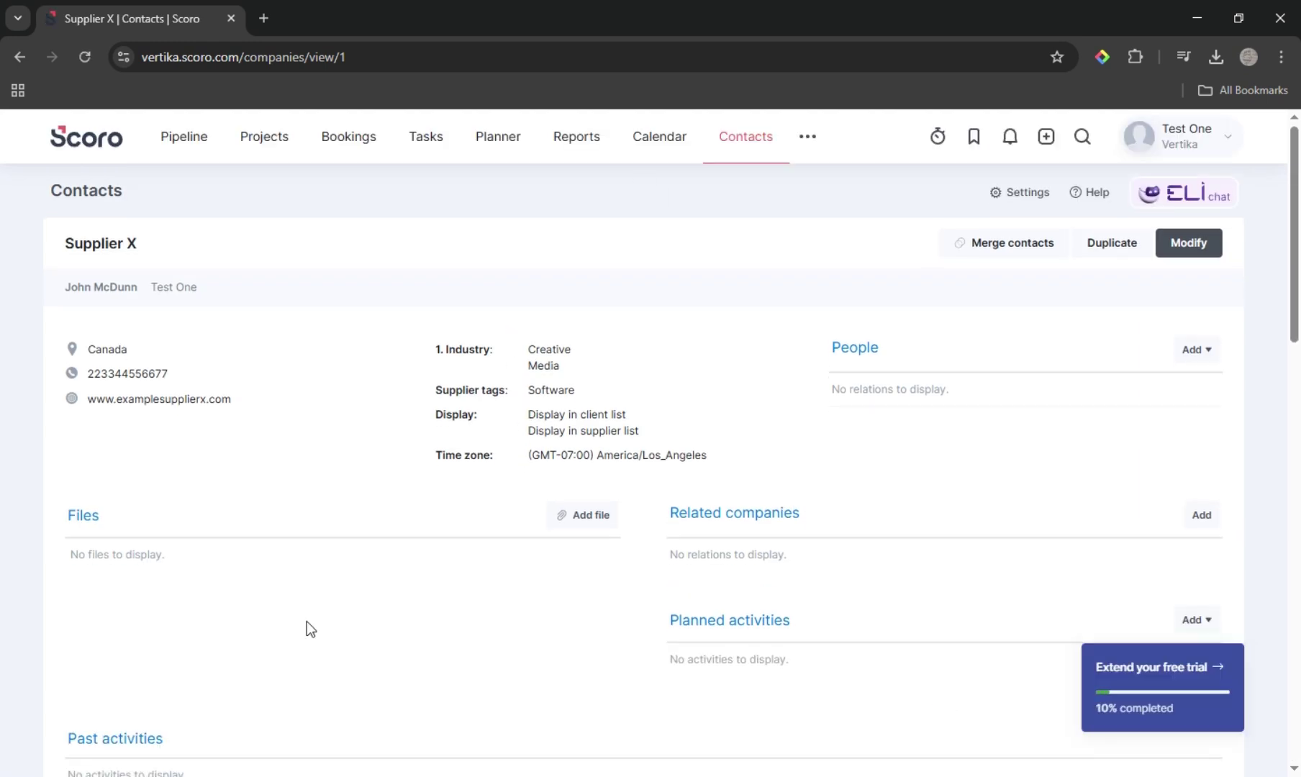
Review the sections of Supplier X's record, from files and activities through bills to comments
scroll(315, 628, down, 3)
scroll(353, 607, up, 2)
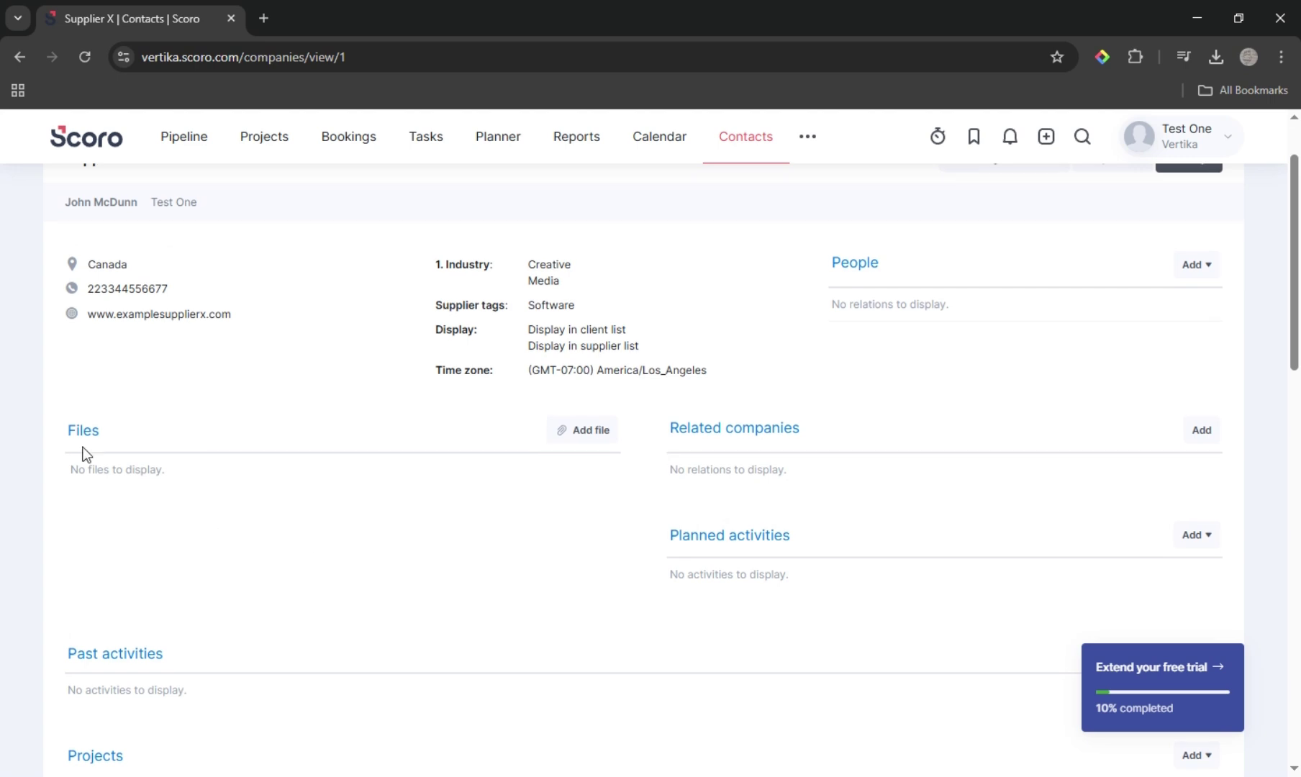
scroll(127, 433, down, 1)
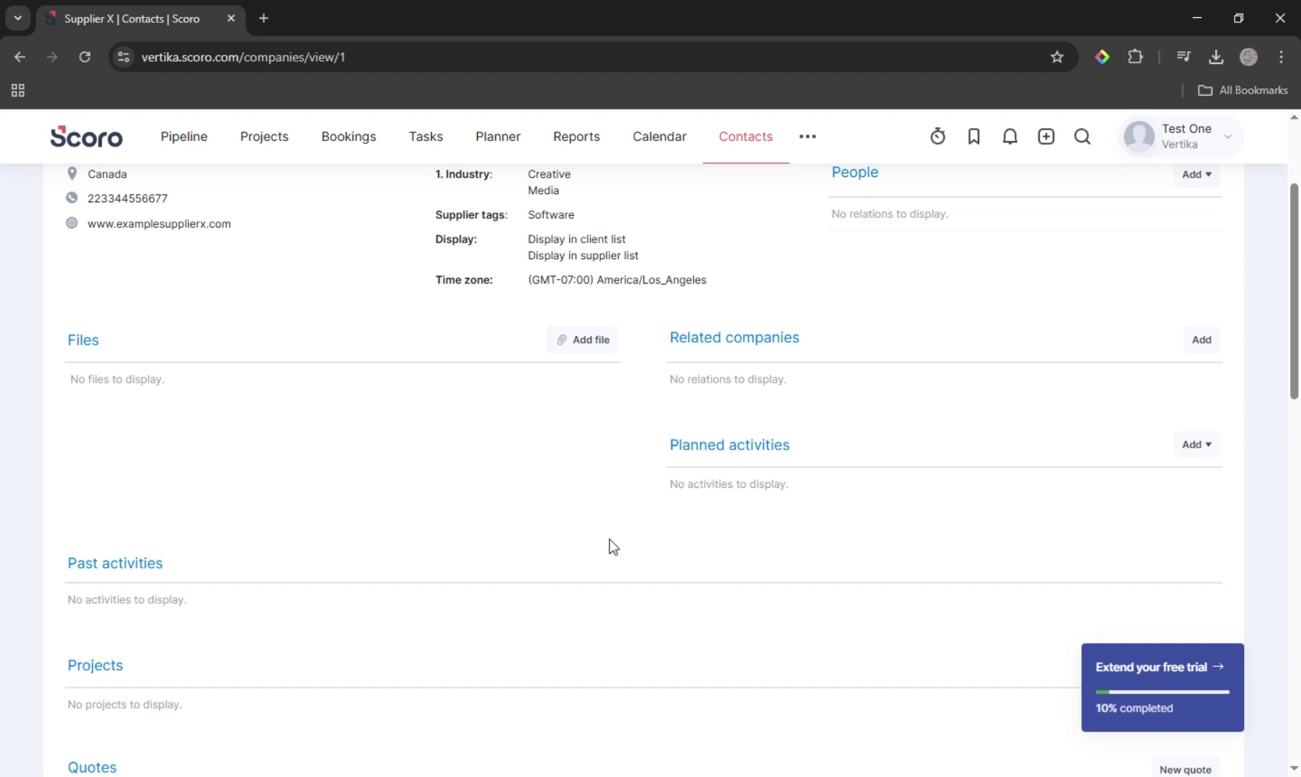
scroll(610, 547, down, 1)
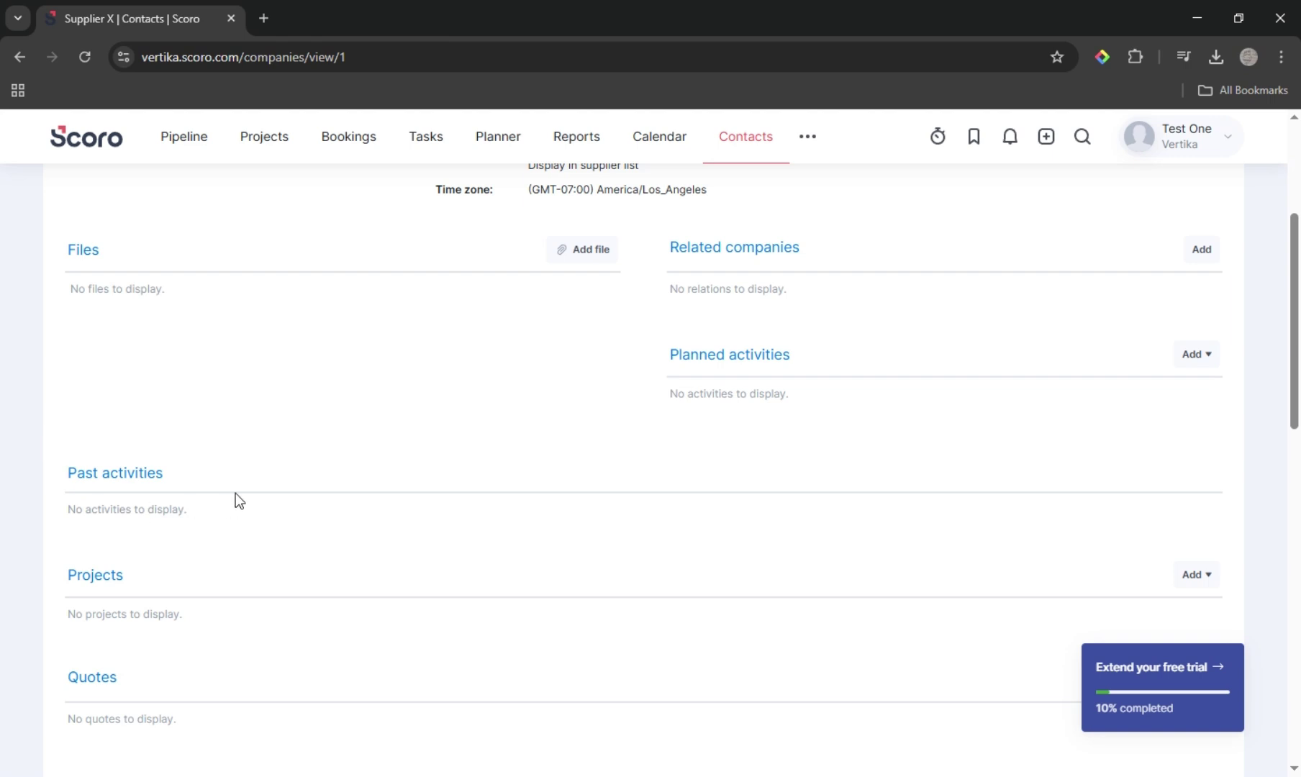
scroll(283, 630, down, 10)
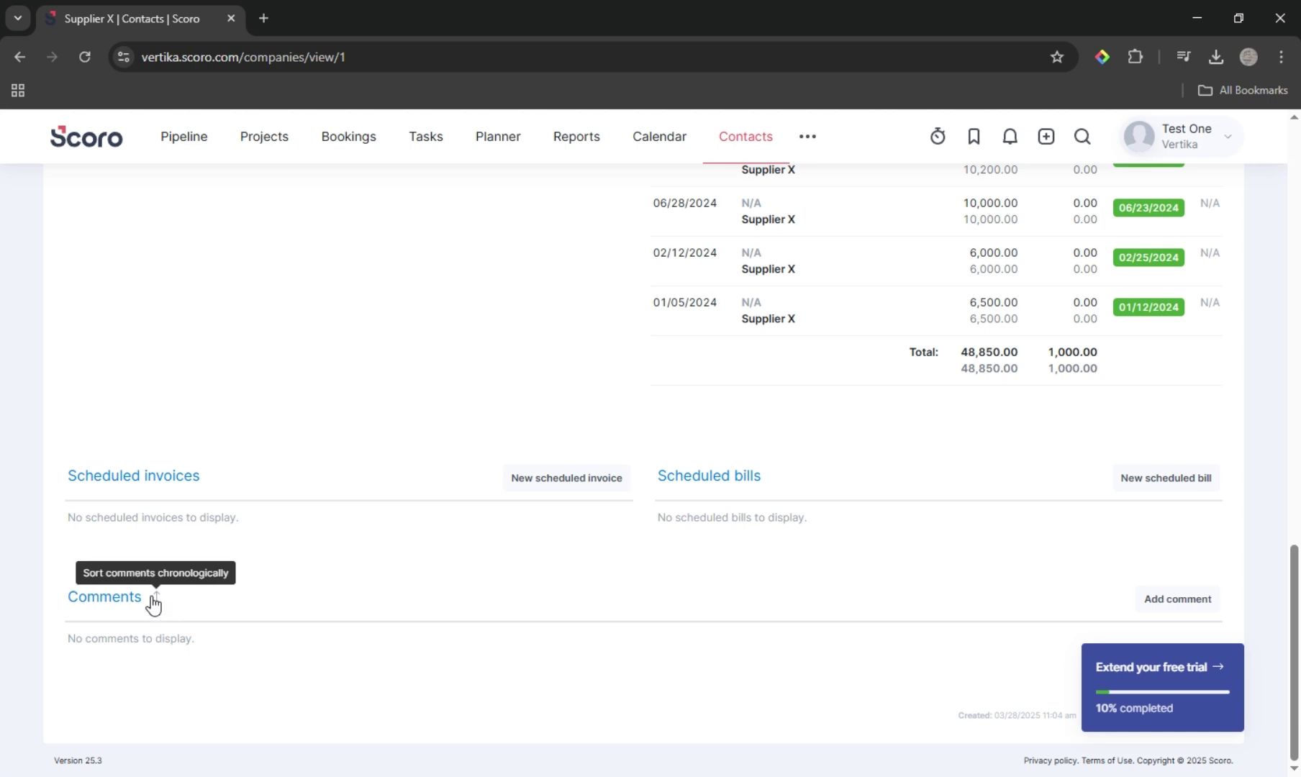
scroll(162, 586, up, 8)
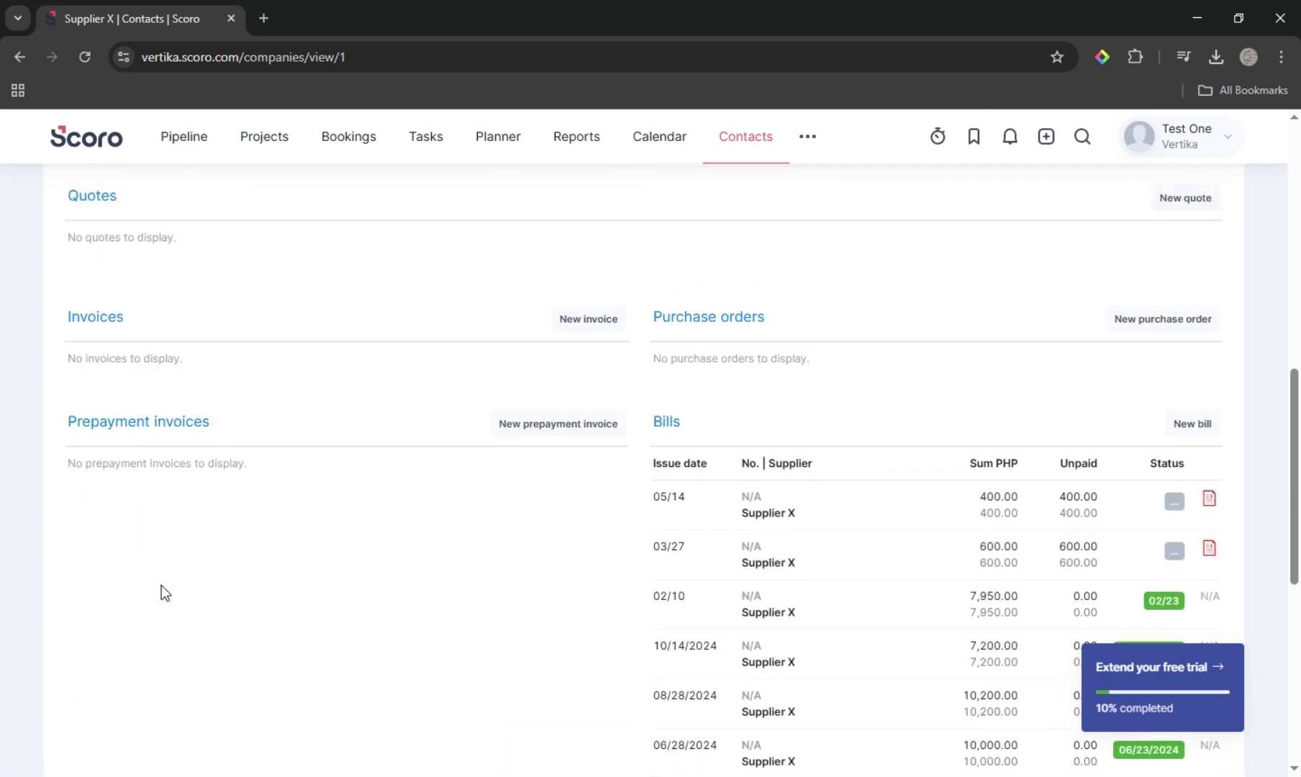
scroll(183, 552, up, 6)
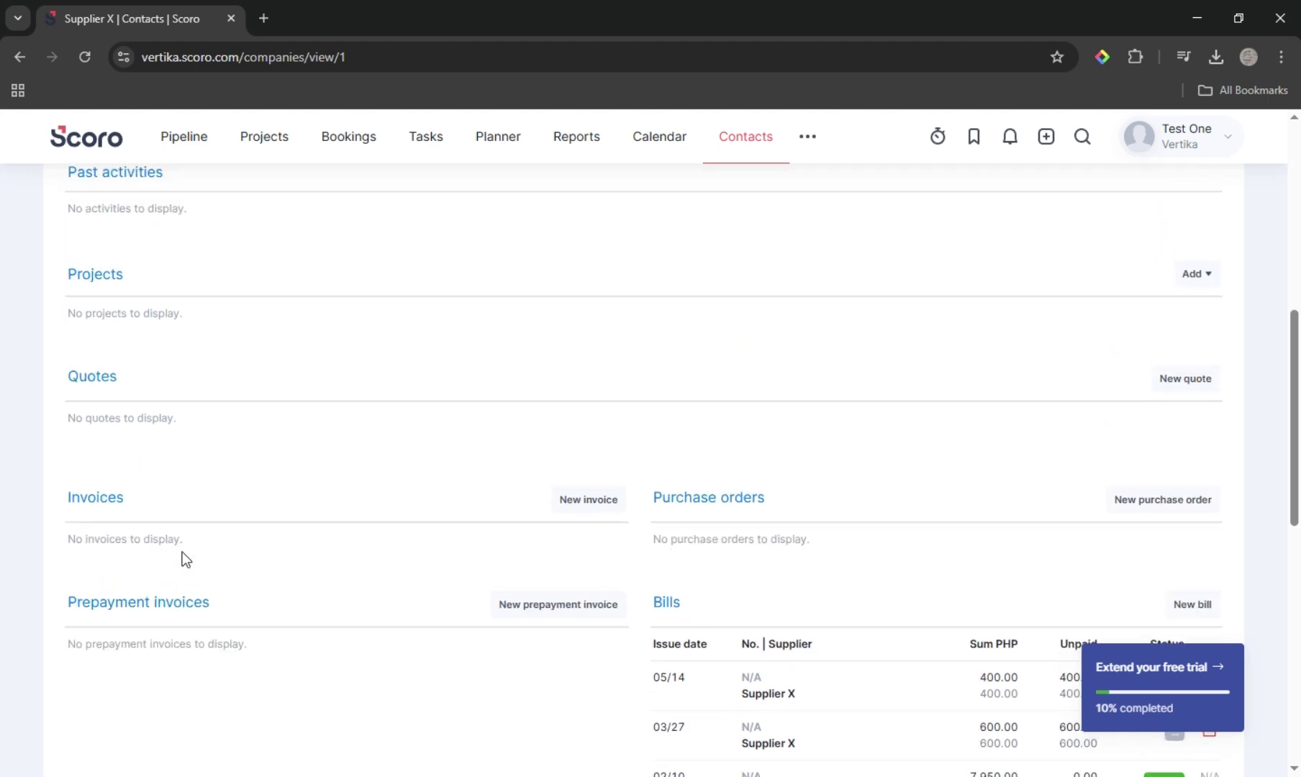
View the Meeting event in the calendar and examine the full quote list with its sums, margins and statuses
click(680, 146)
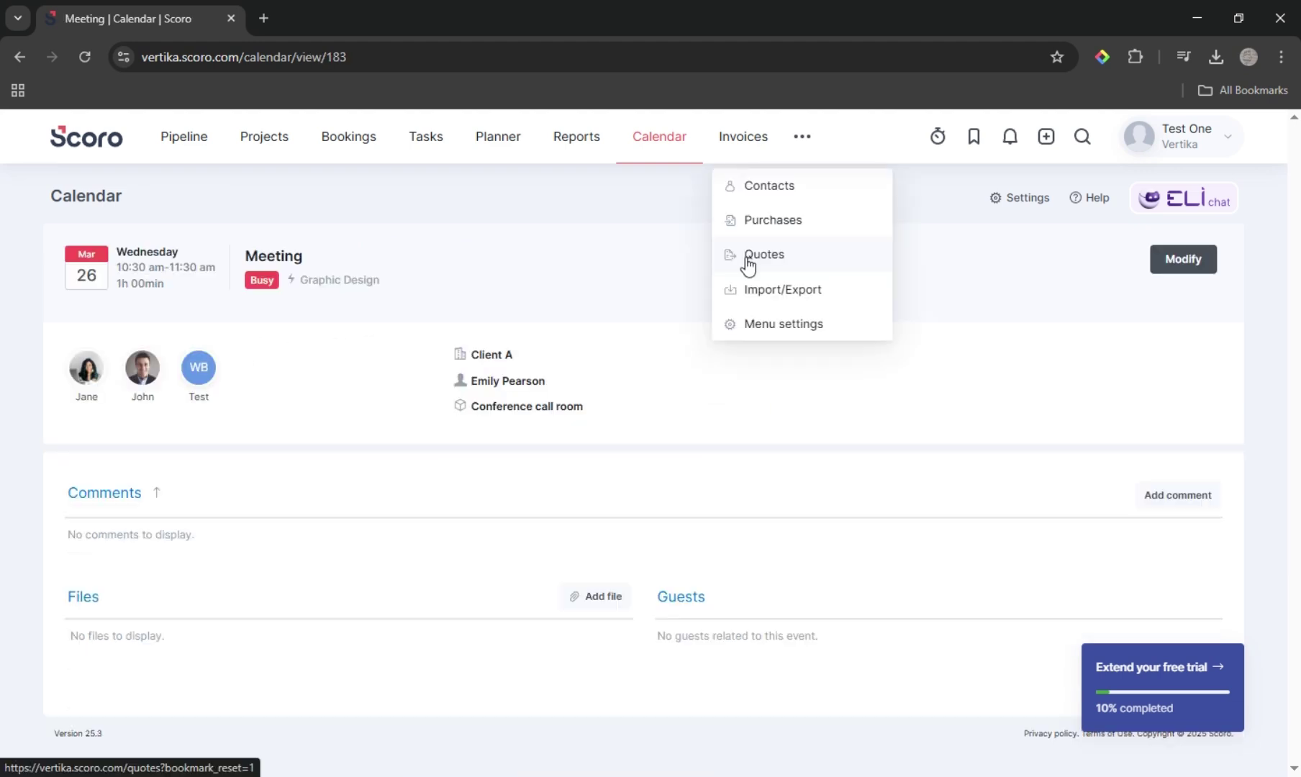
click(747, 261)
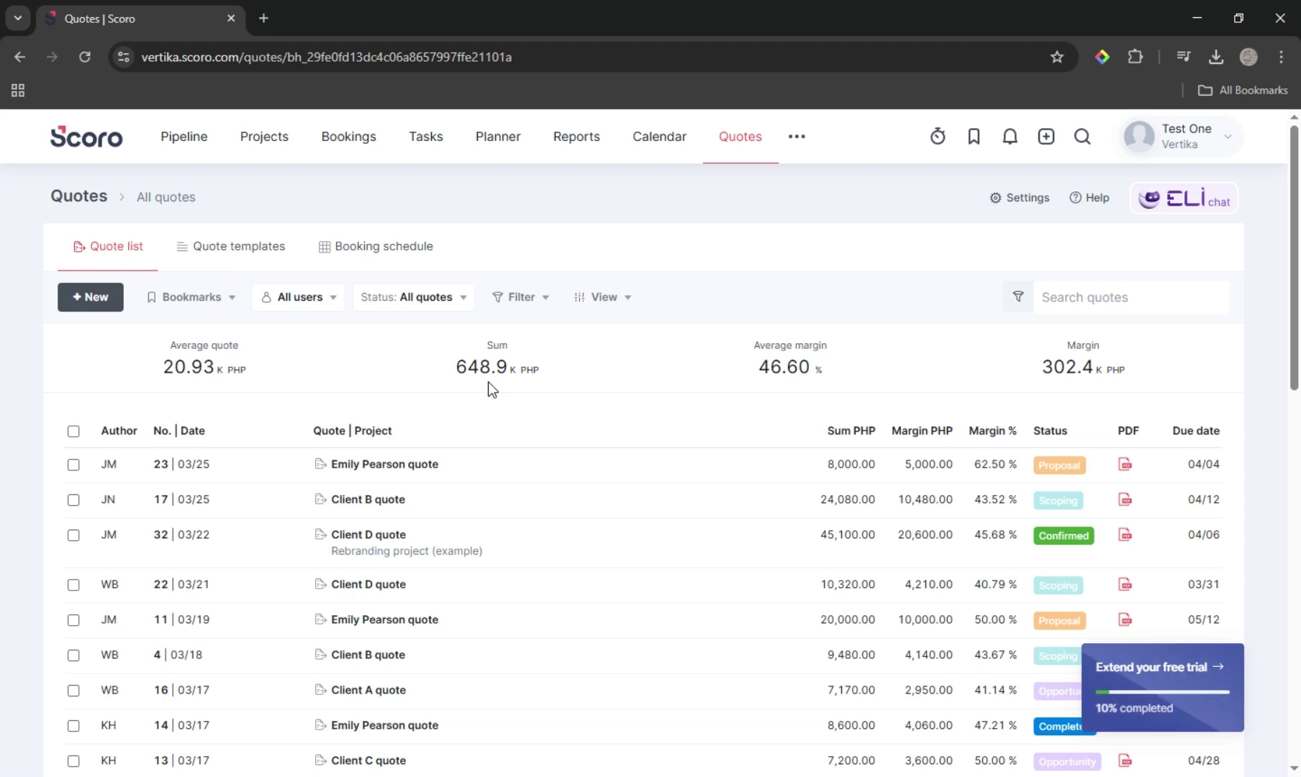
scroll(488, 381, down, 1)
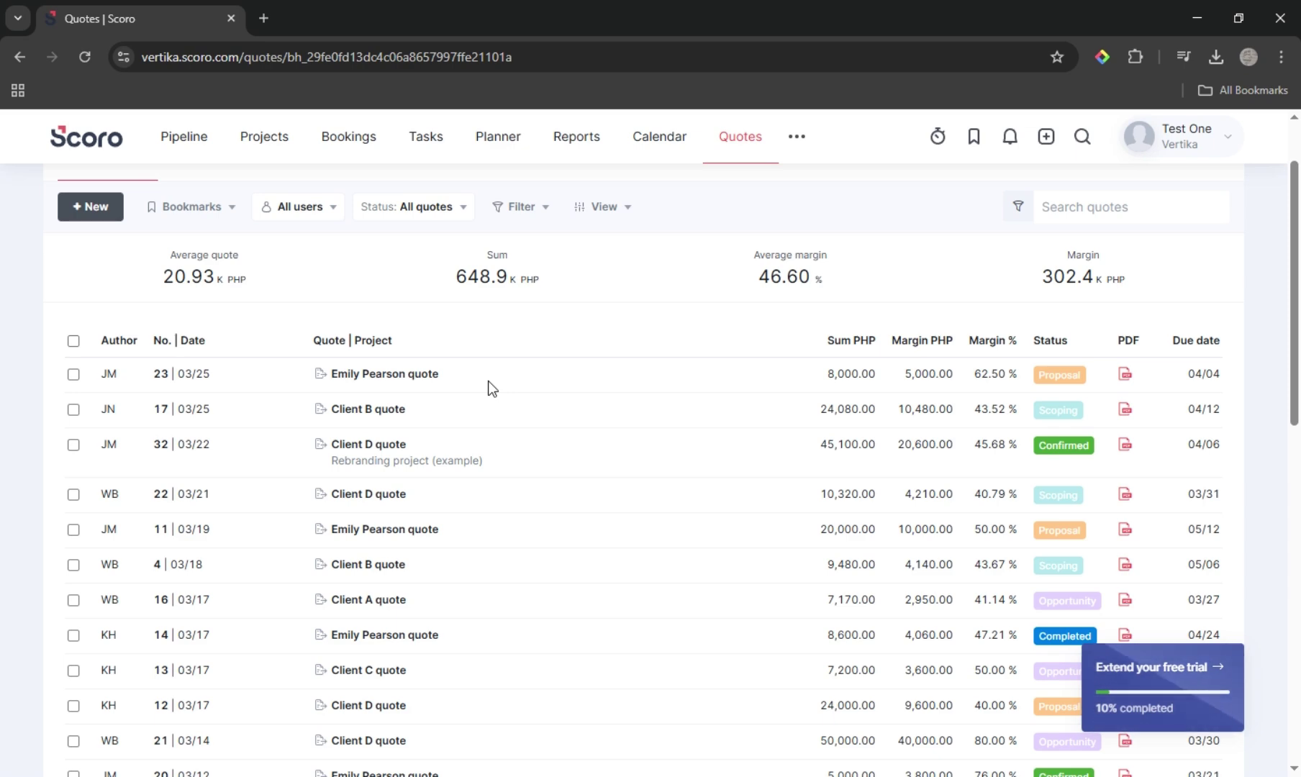
scroll(558, 454, down, 1)
scroll(558, 454, down, 10)
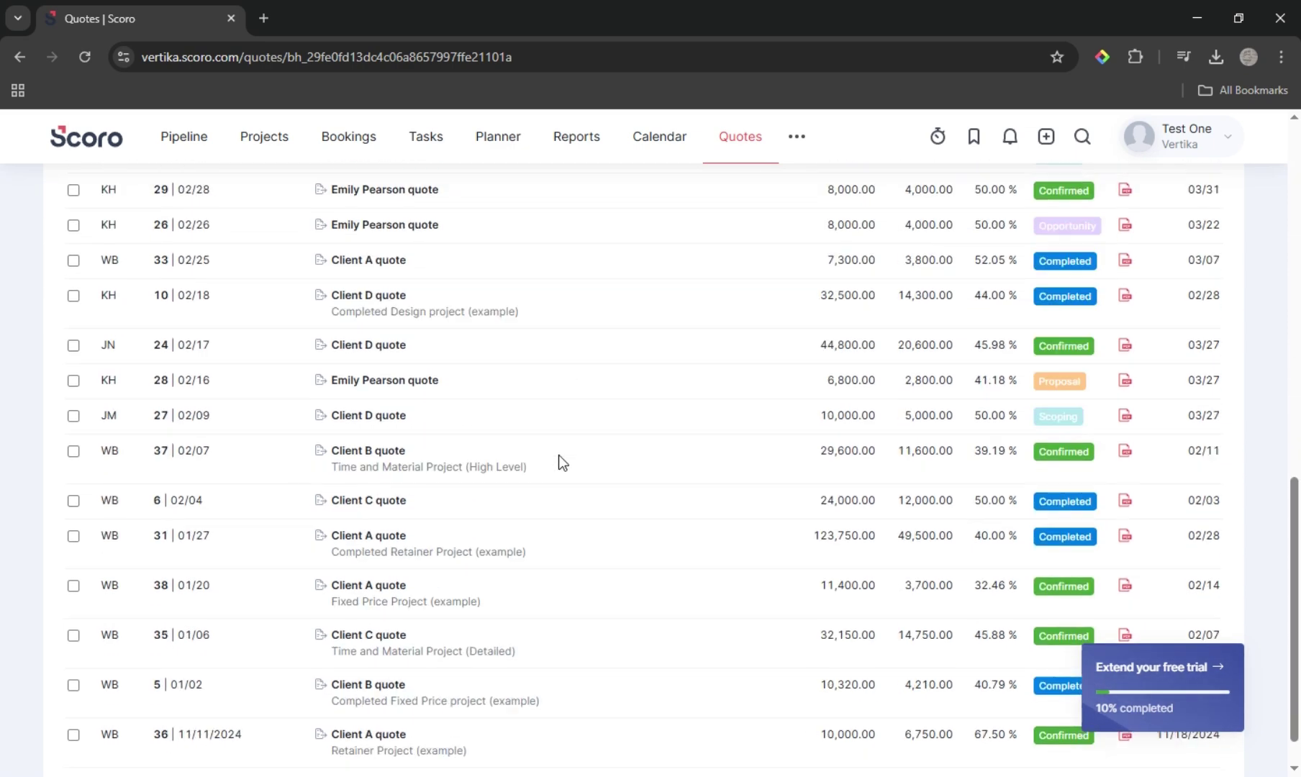
scroll(985, 638, up, 1)
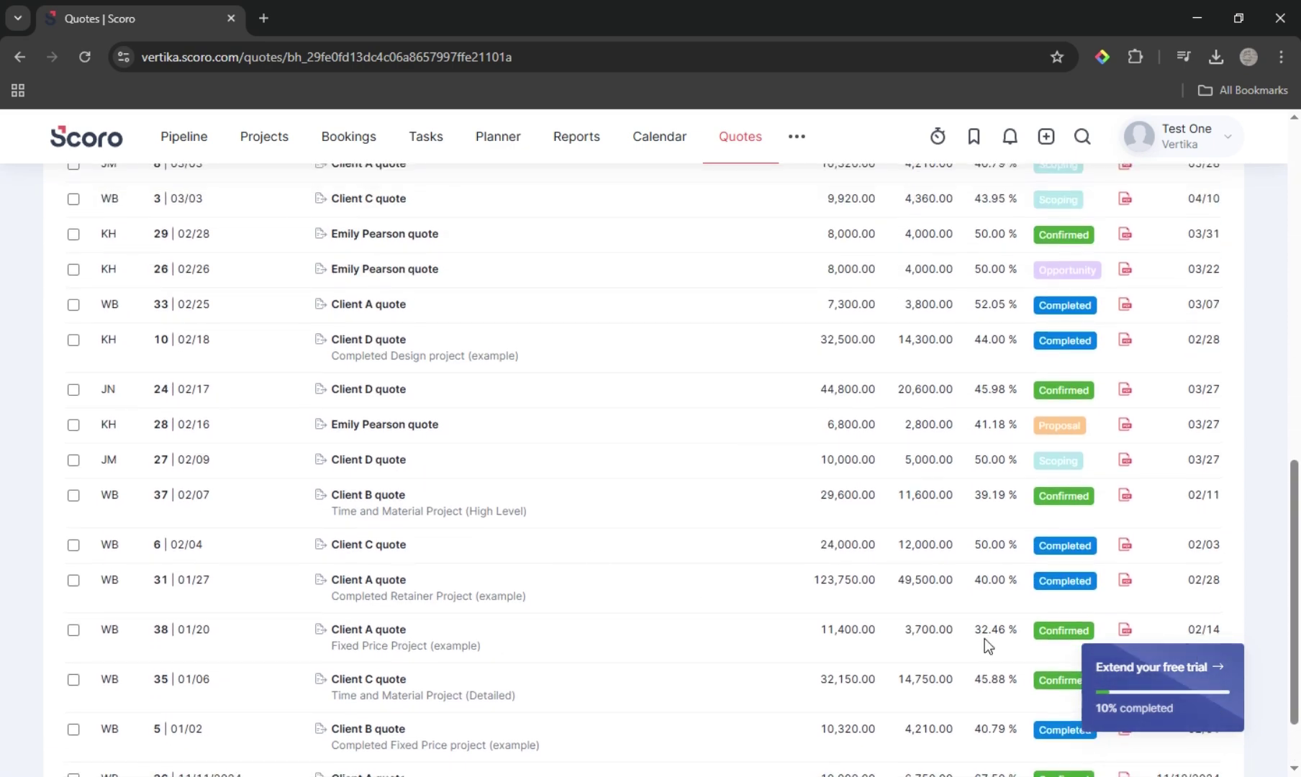
scroll(986, 639, down, 1)
scroll(986, 639, up, 1)
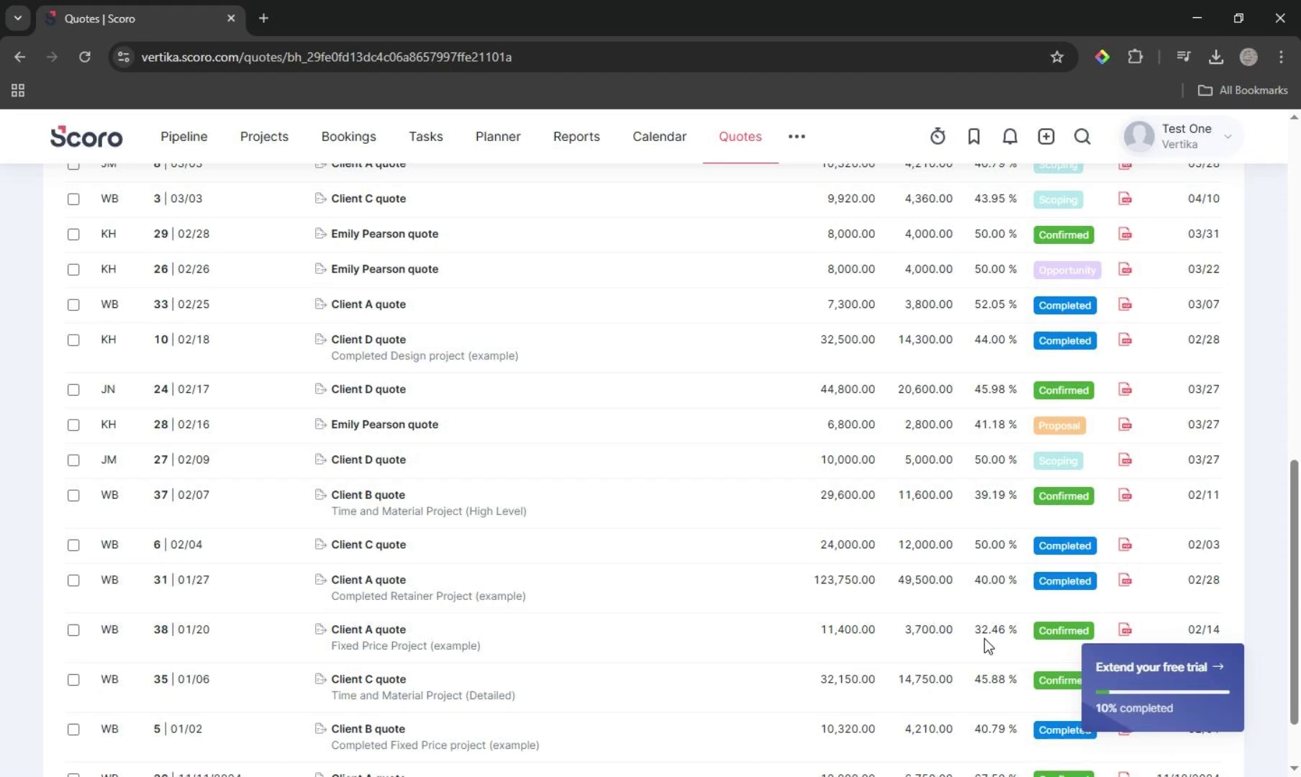
scroll(728, 489, up, 15)
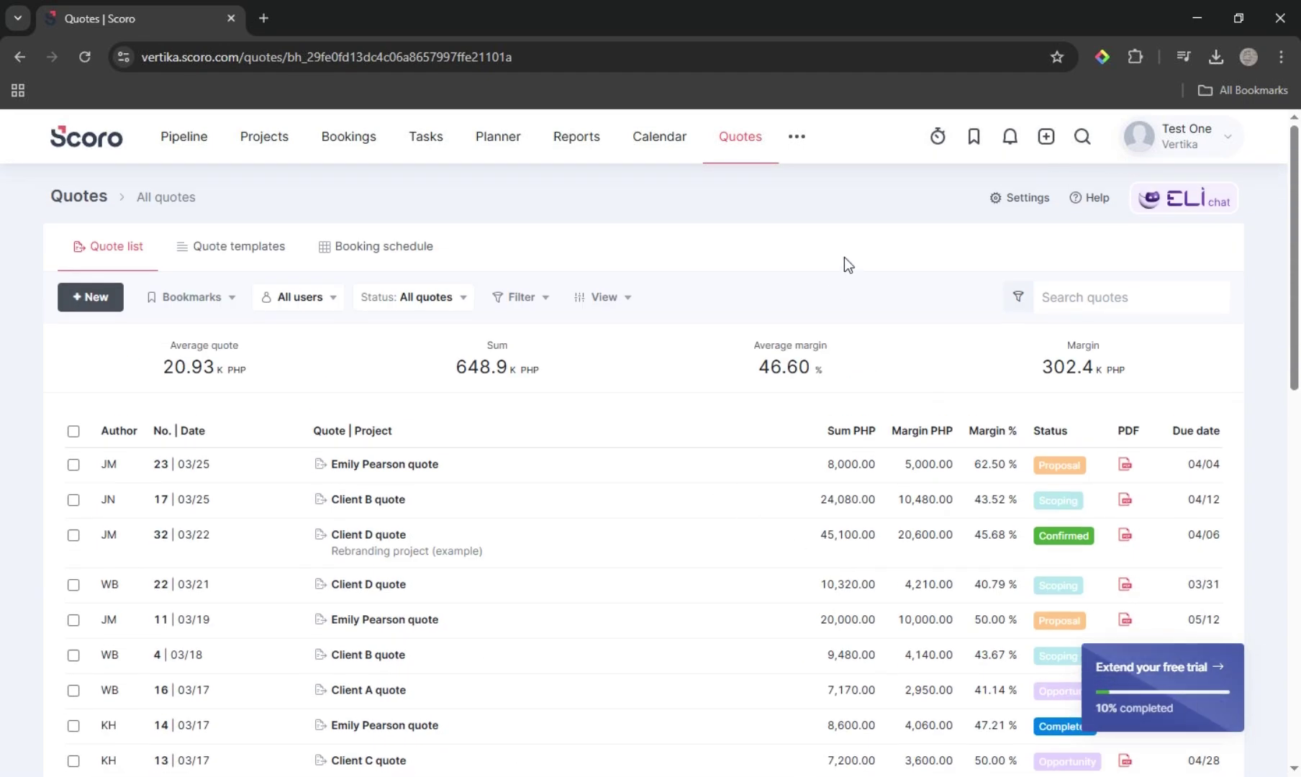
Return to the Contacts list and review the quotes by stage in the pipeline
click(797, 136)
click(785, 224)
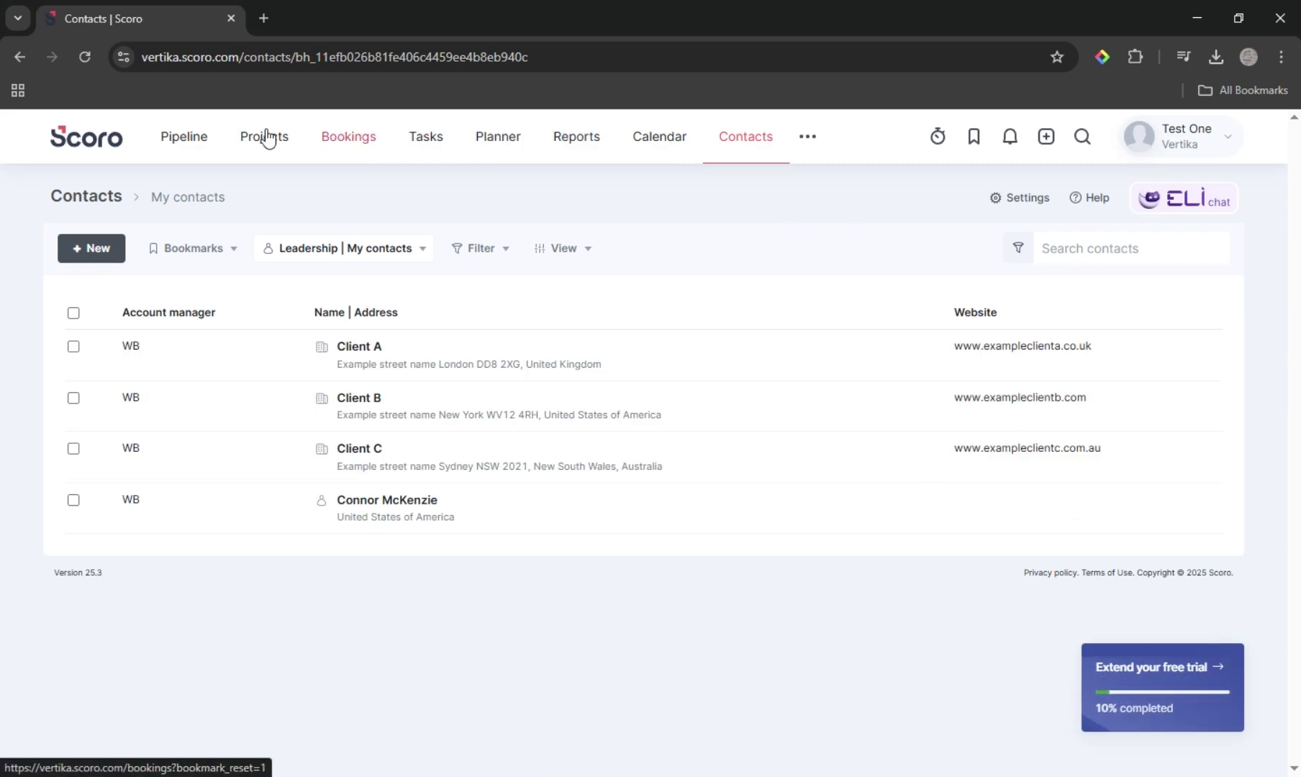
click(208, 140)
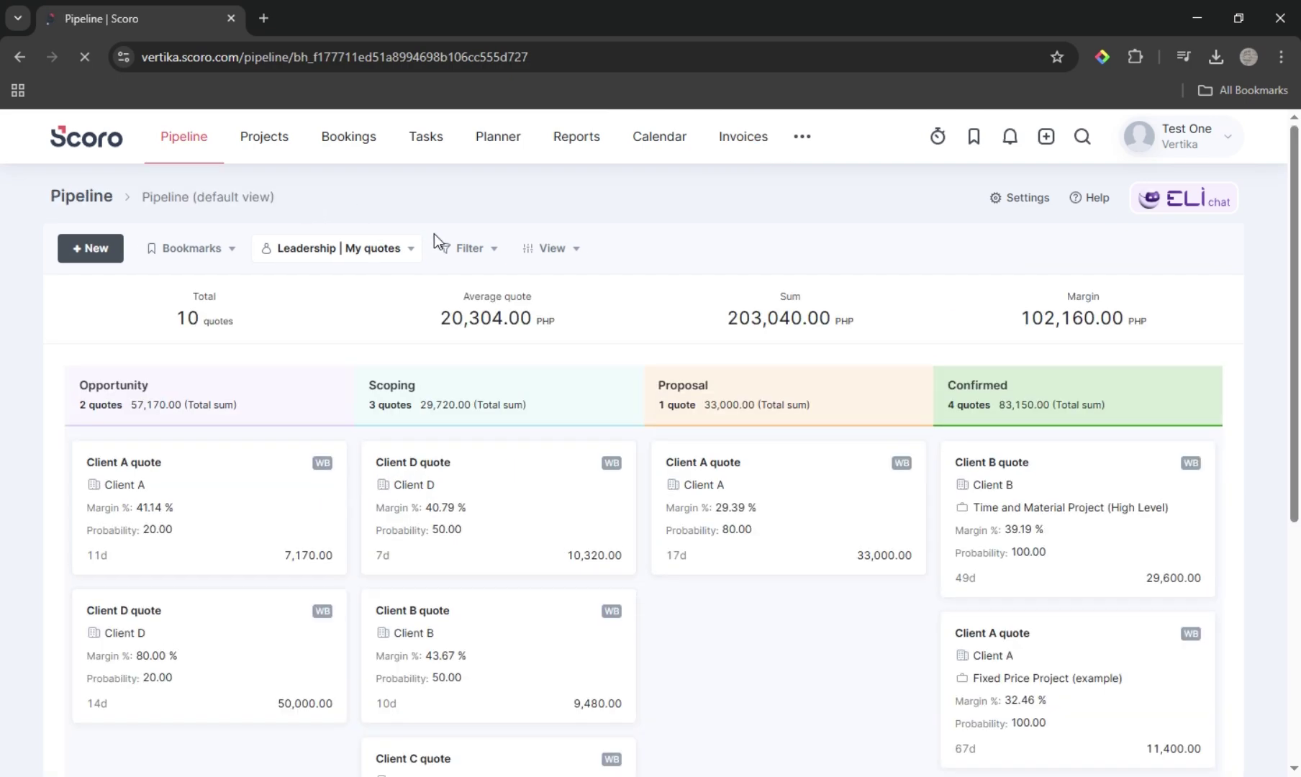
scroll(675, 367, down, 5)
scroll(675, 374, up, 5)
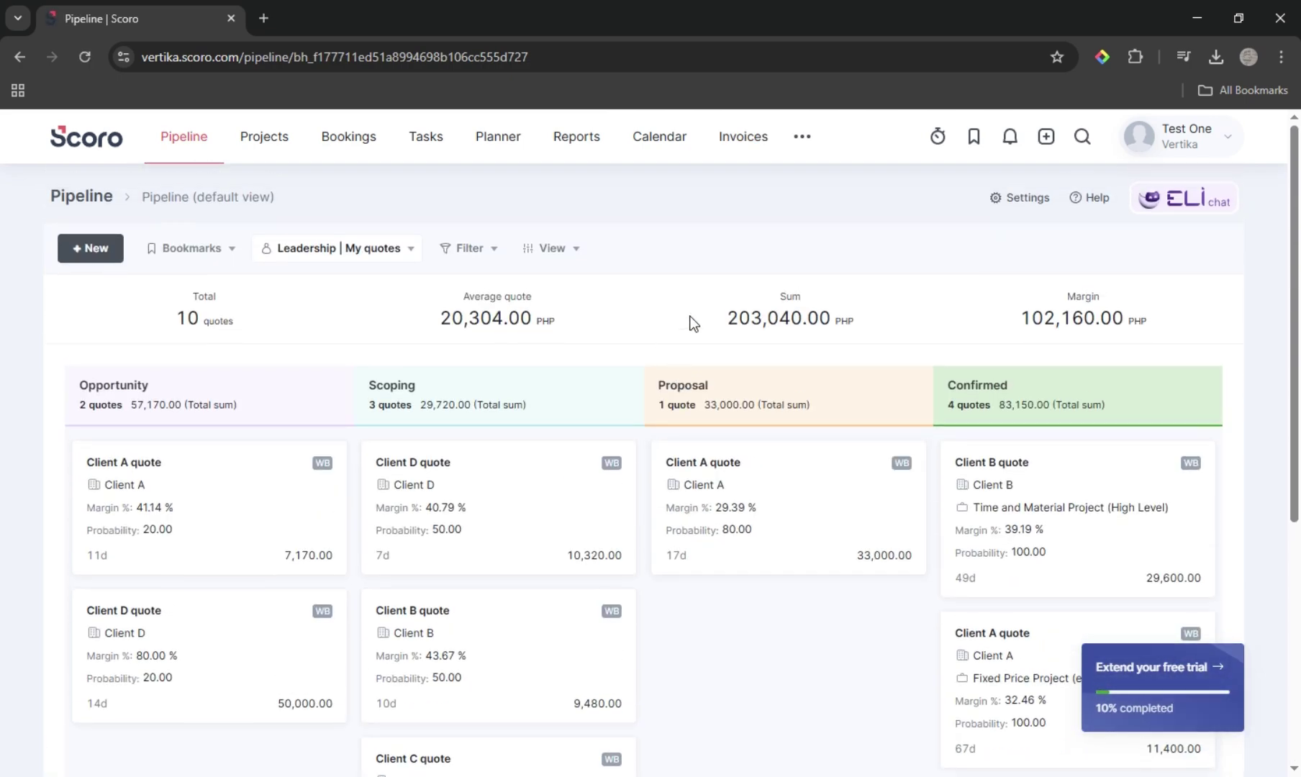
View the list of all quotes and return to the pipeline
click(803, 139)
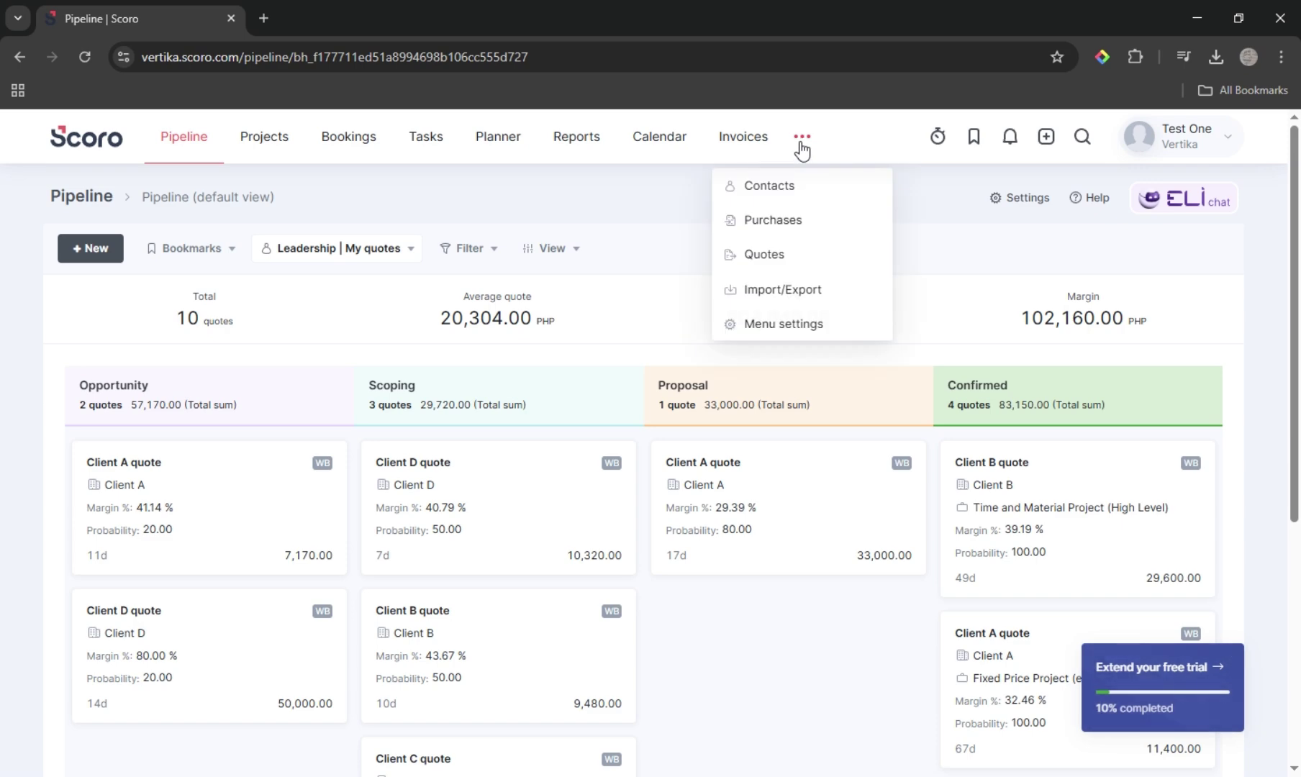
click(758, 252)
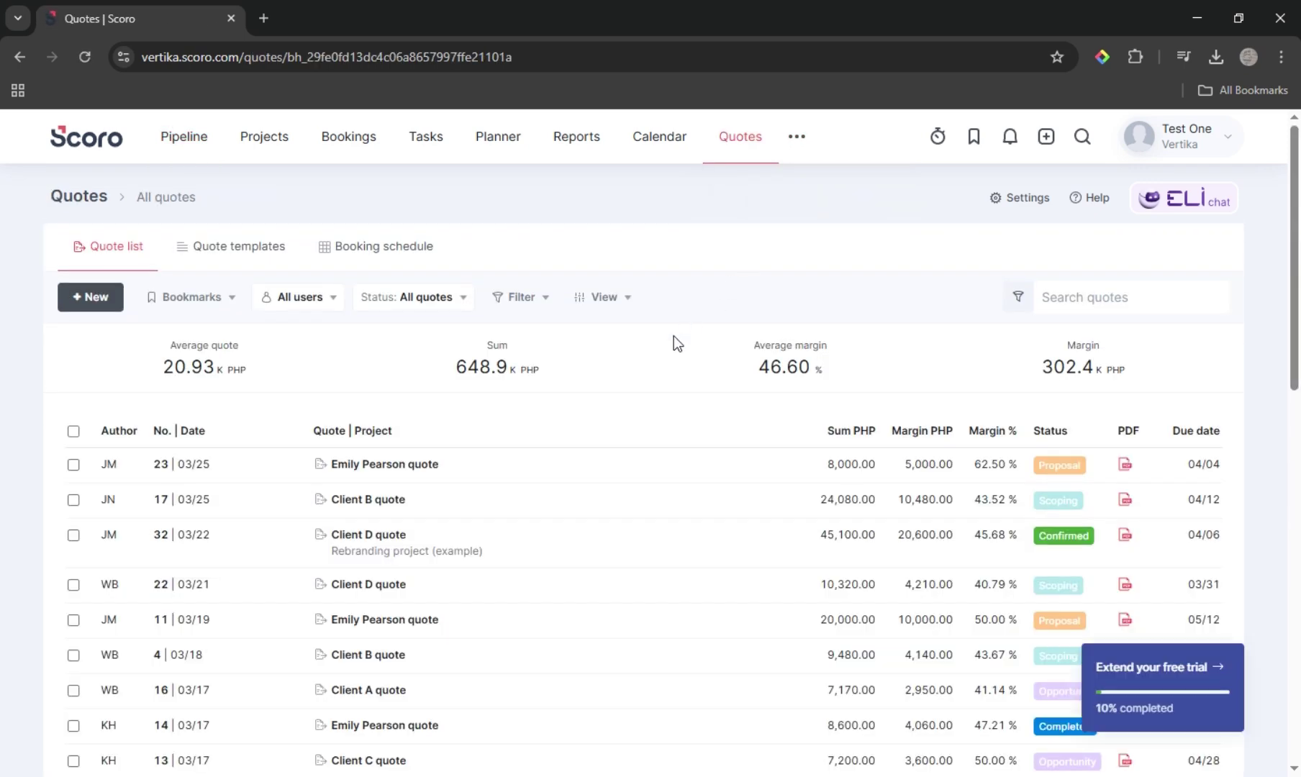
key(alt+Left)
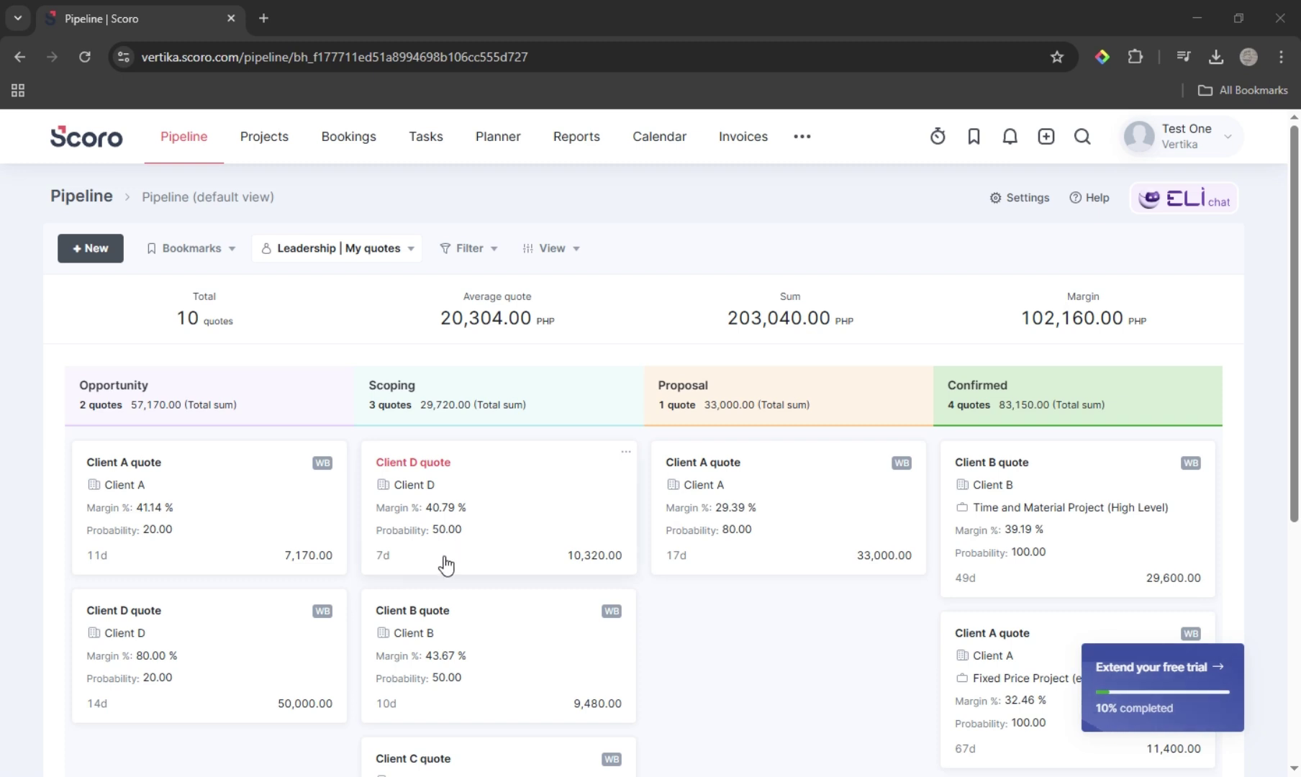
Move the 10,320.00 Client D quote from the Scoping stage to Confirmed in the pipeline
drag(434, 493, 994, 614)
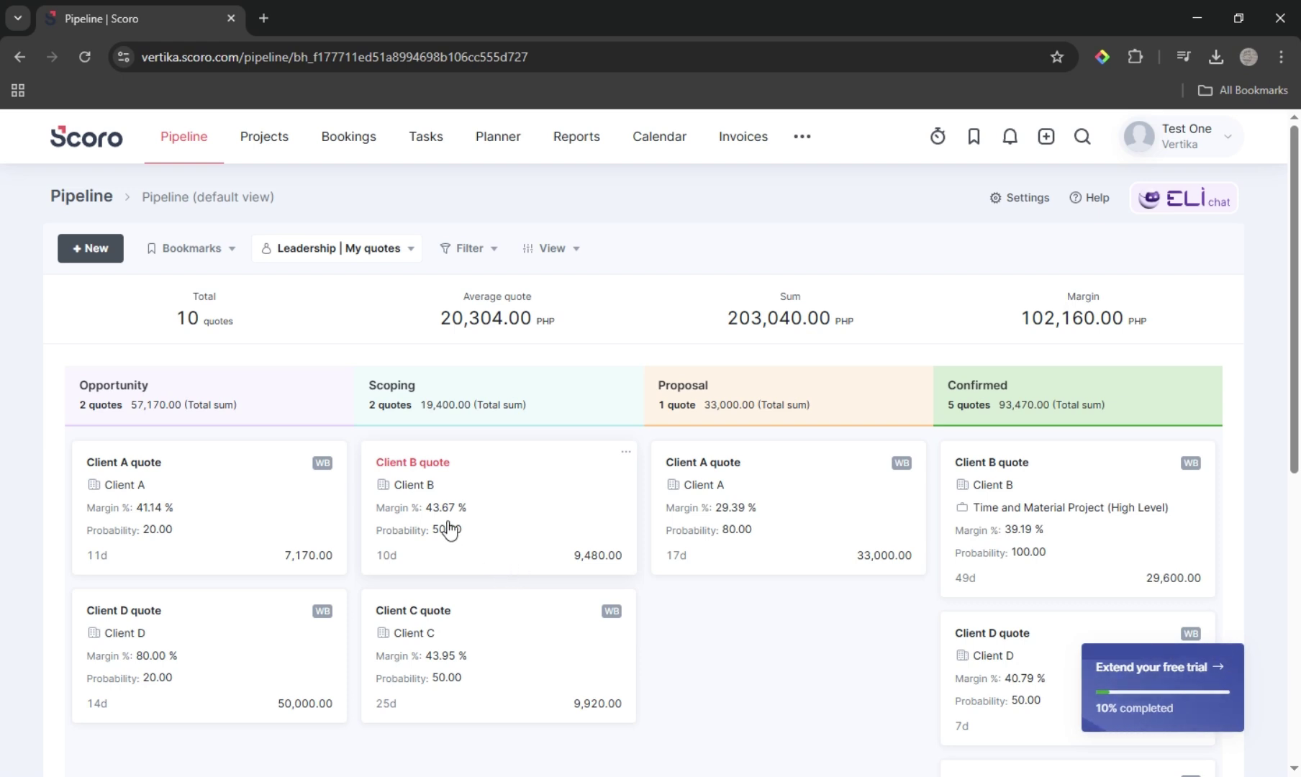
scroll(967, 551, down, 3)
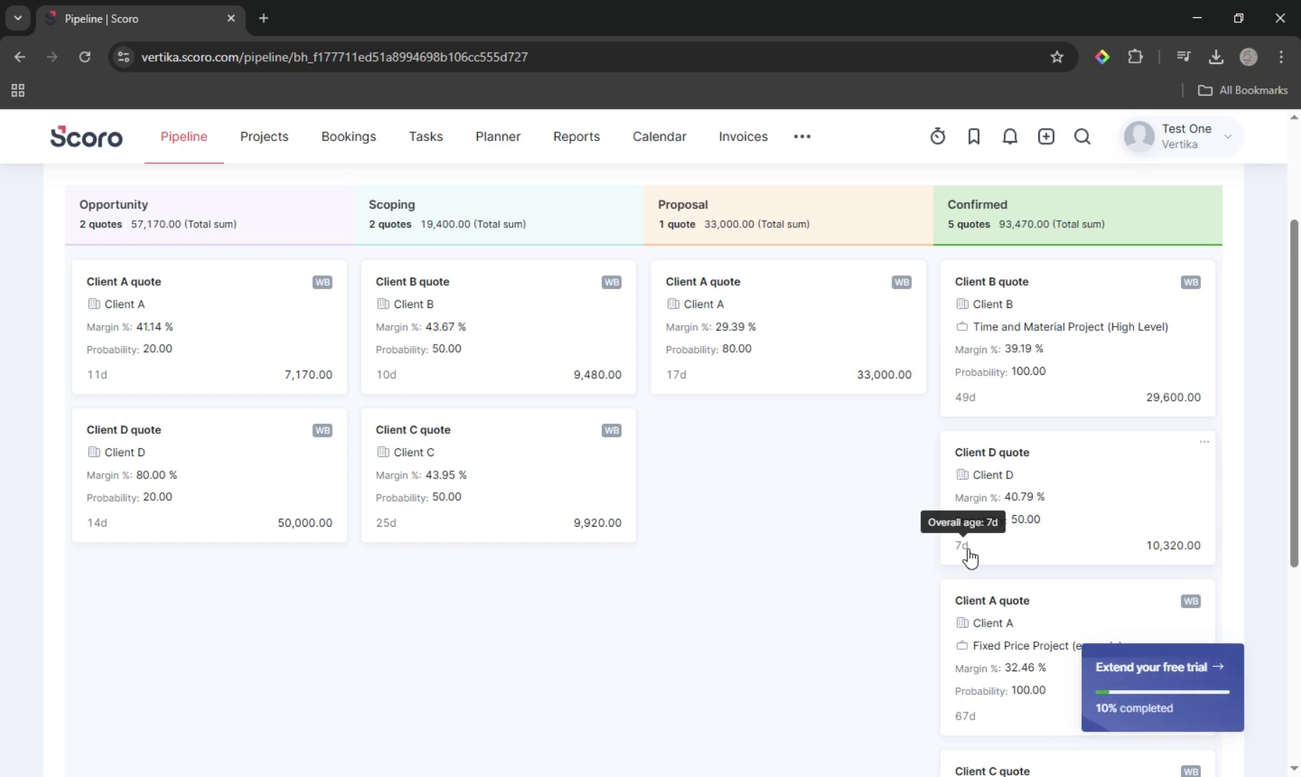
scroll(967, 554, up, 3)
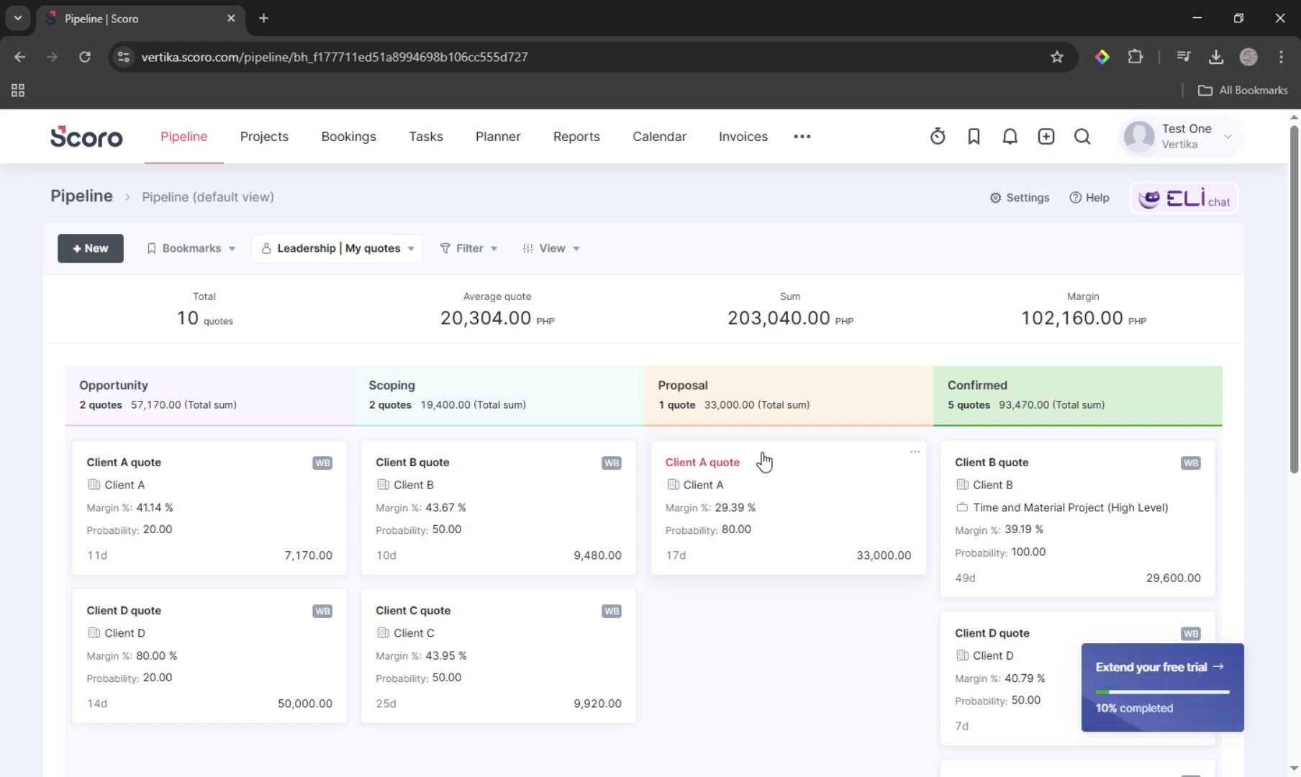
Open the confirmed Client B quote and review its details, service lines, expenses and totals
click(1050, 468)
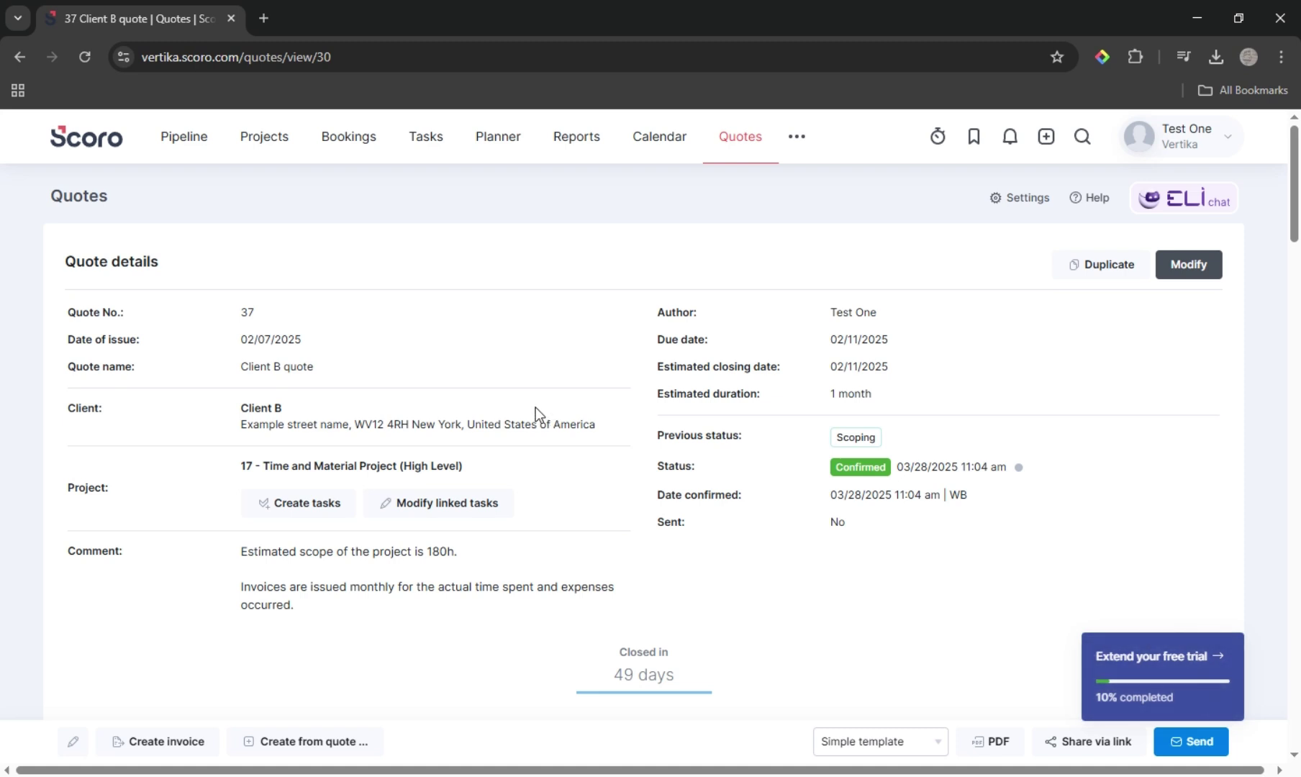
scroll(392, 352, down, 5)
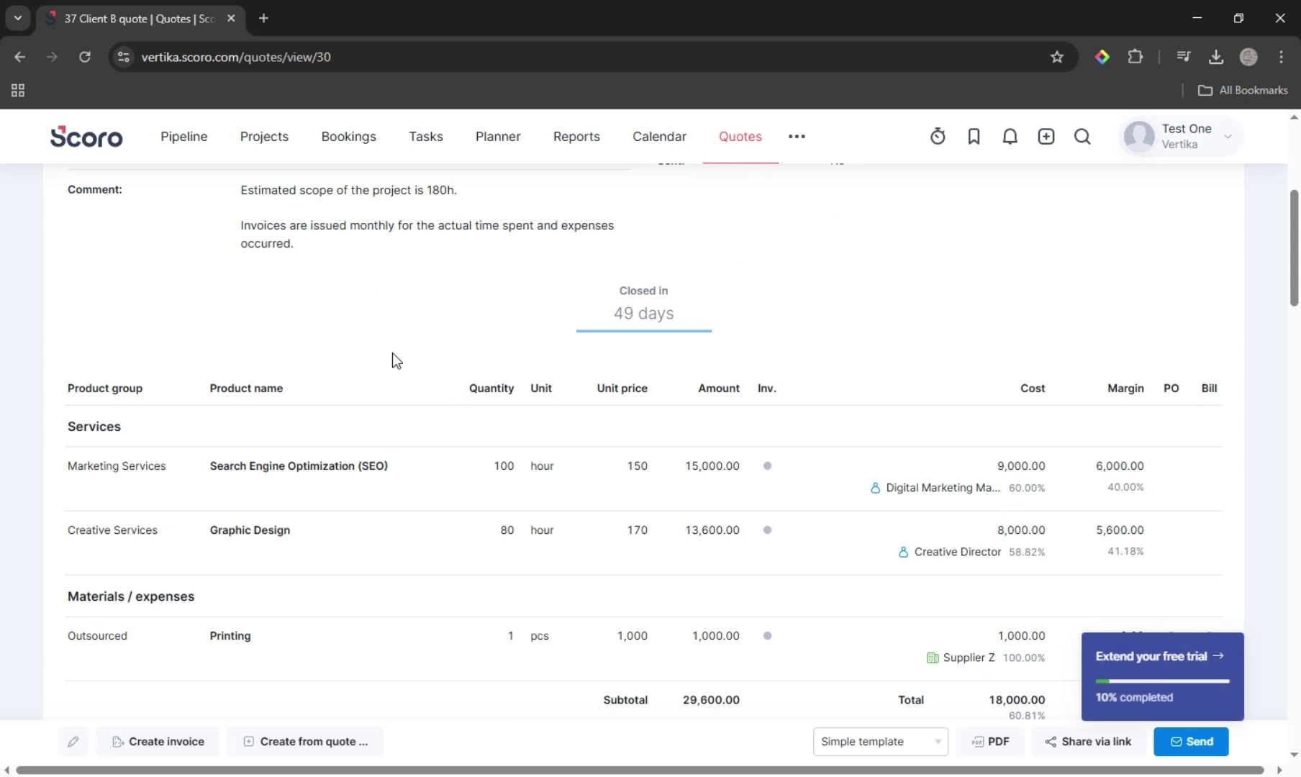
scroll(393, 392, down, 4)
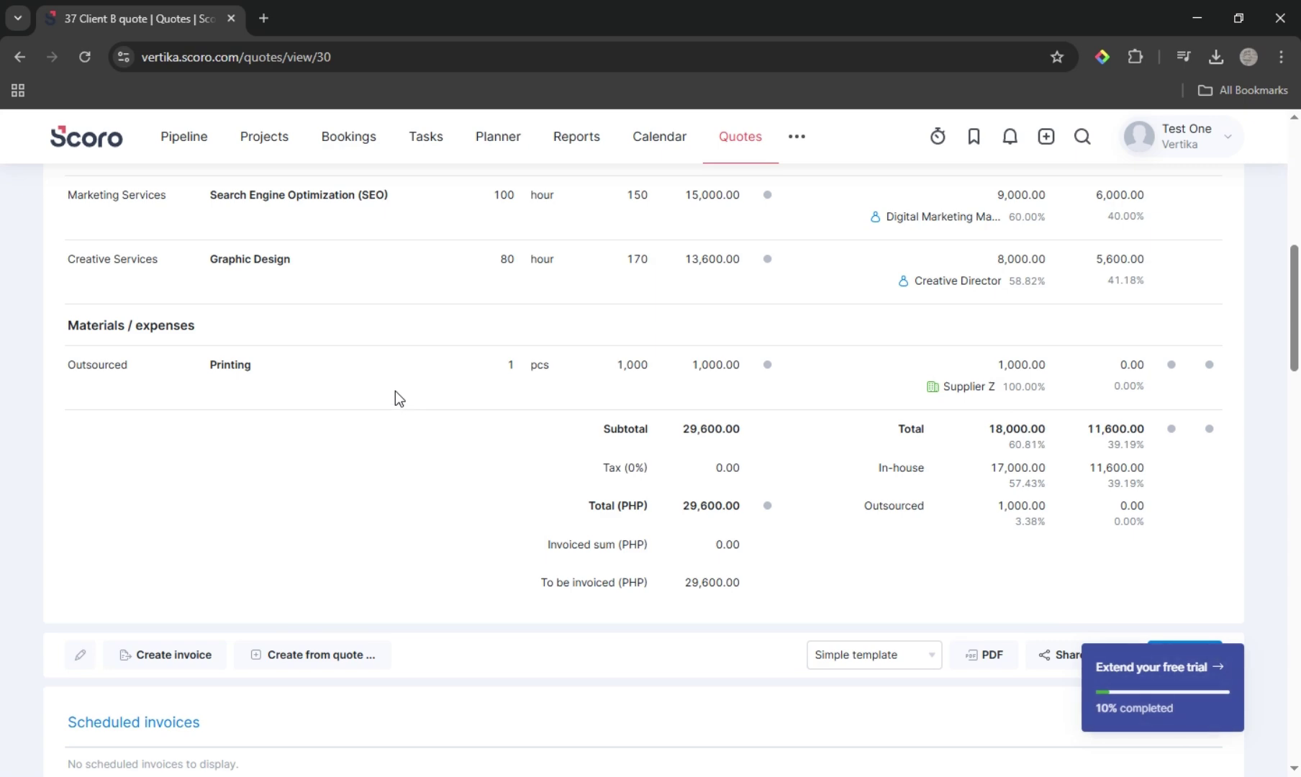
scroll(395, 390, up, 8)
scroll(395, 390, down, 6)
scroll(394, 390, down, 6)
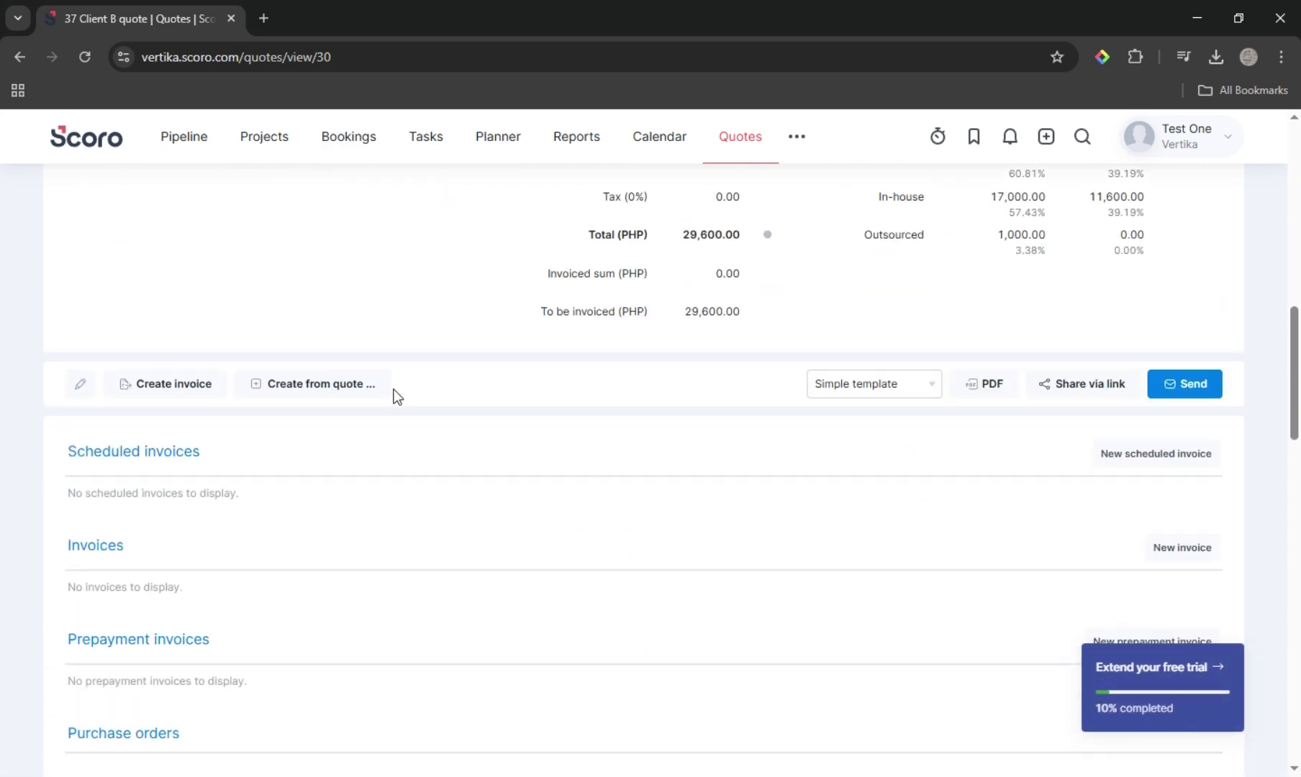
Examine the Client B quote's linked invoices, purchase orders, bills, expenses, and planned and past activities
scroll(395, 396, down, 4)
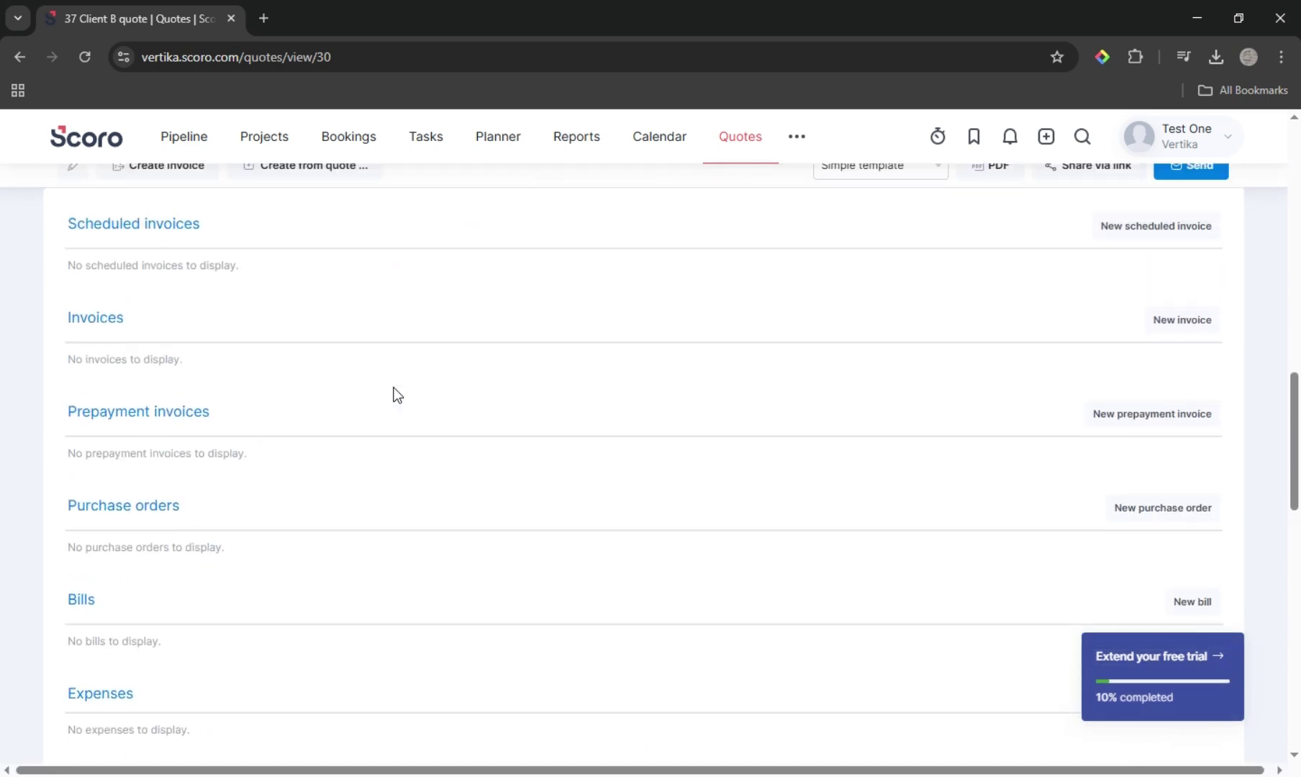
scroll(407, 389, down, 6)
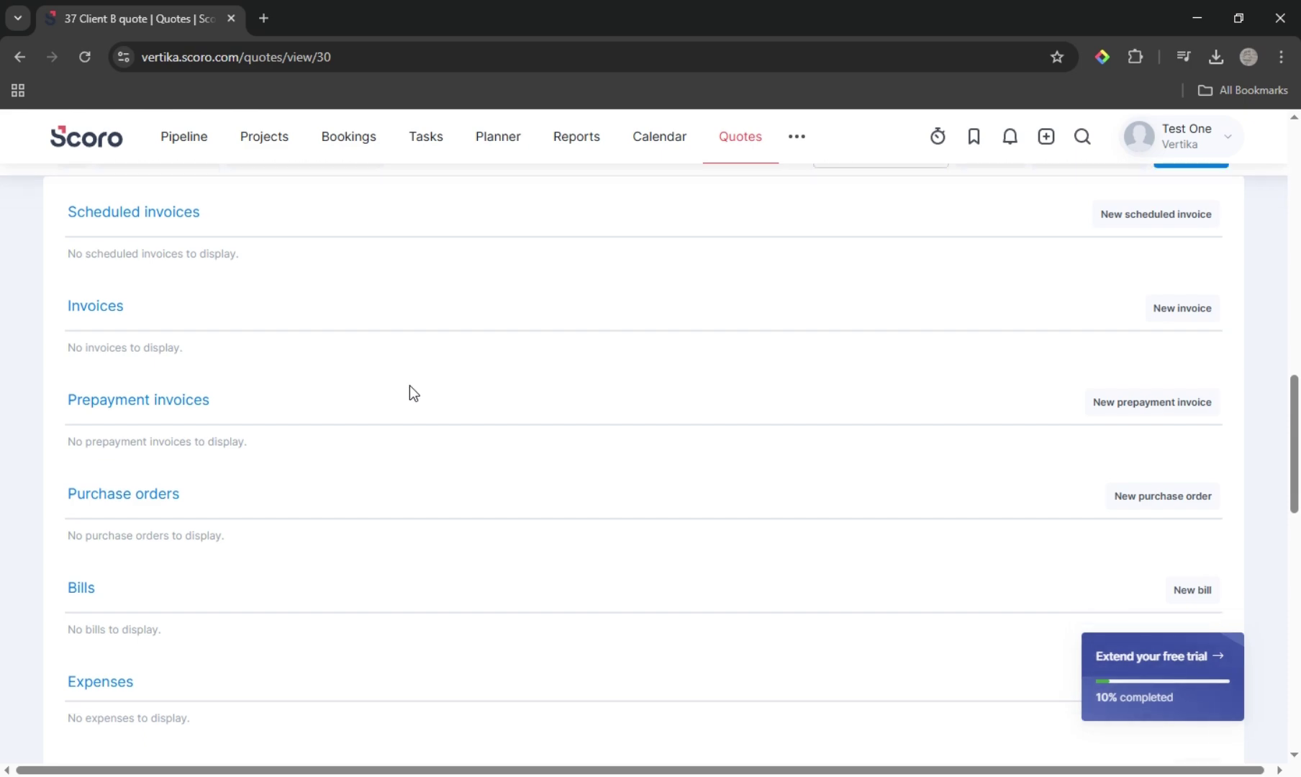
scroll(409, 386, down, 4)
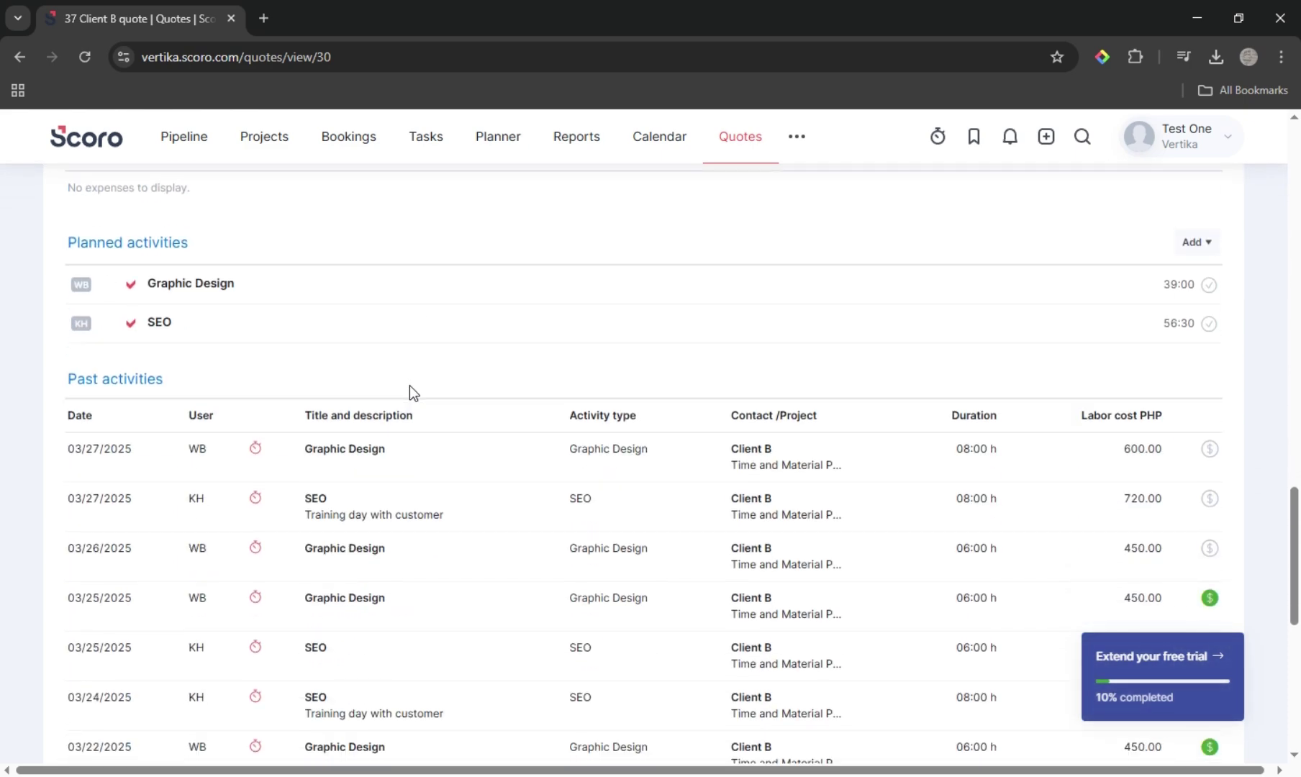
scroll(409, 385, up, 5)
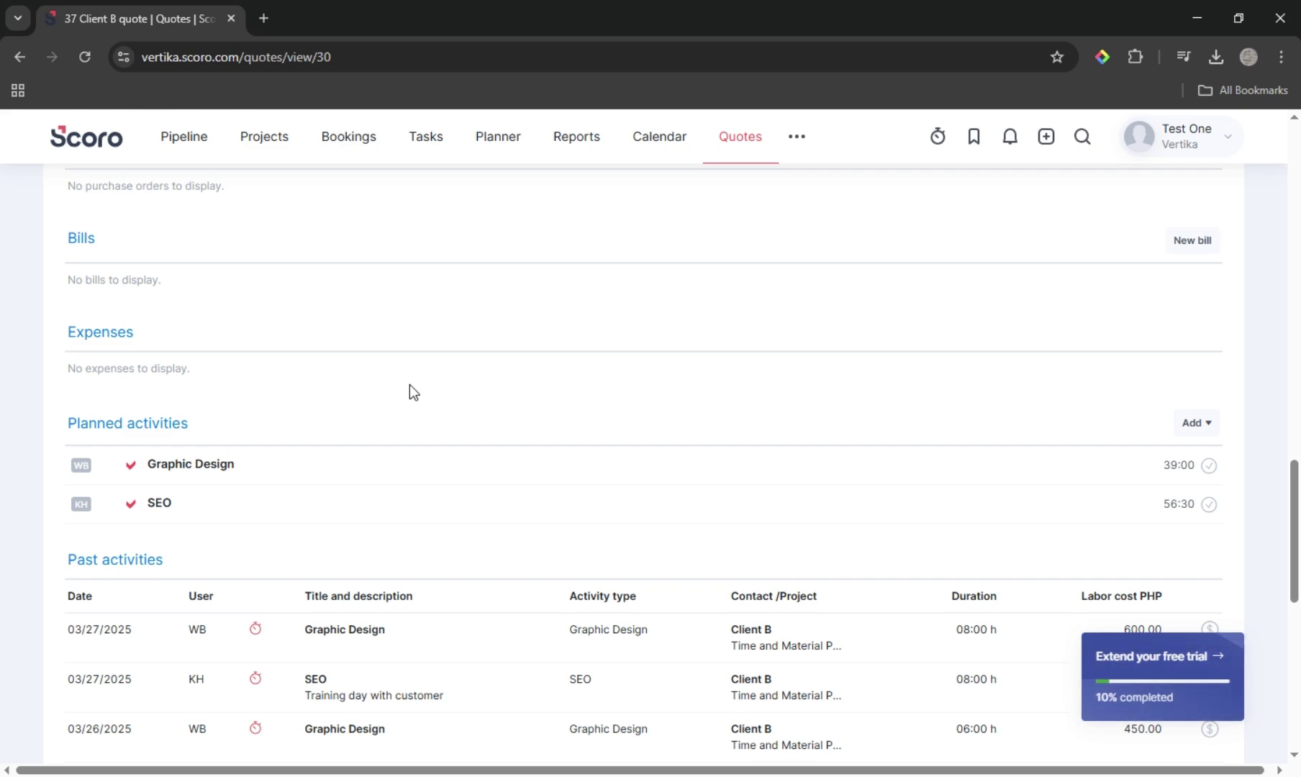
scroll(409, 385, up, 15)
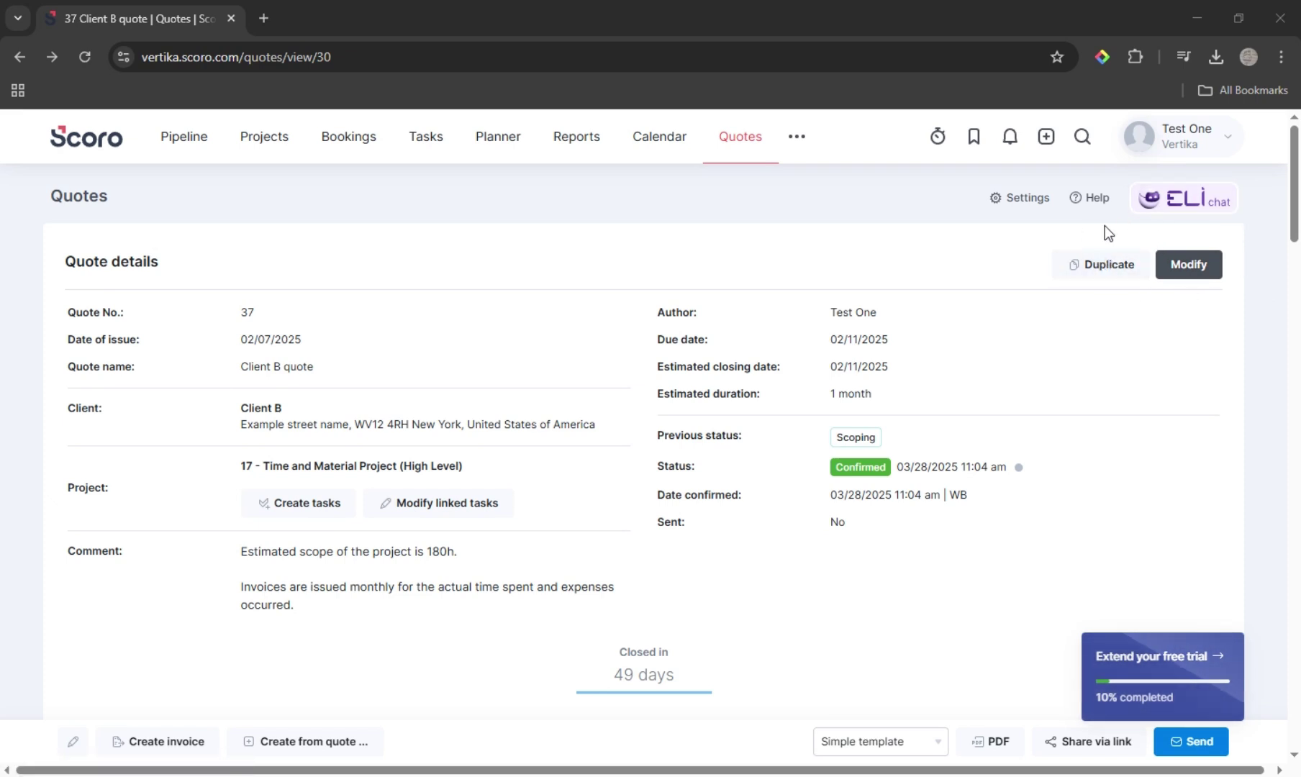
Recheck the Client B quote's product lines, costs and margins down to its invoice sections
scroll(1167, 392, down, 4)
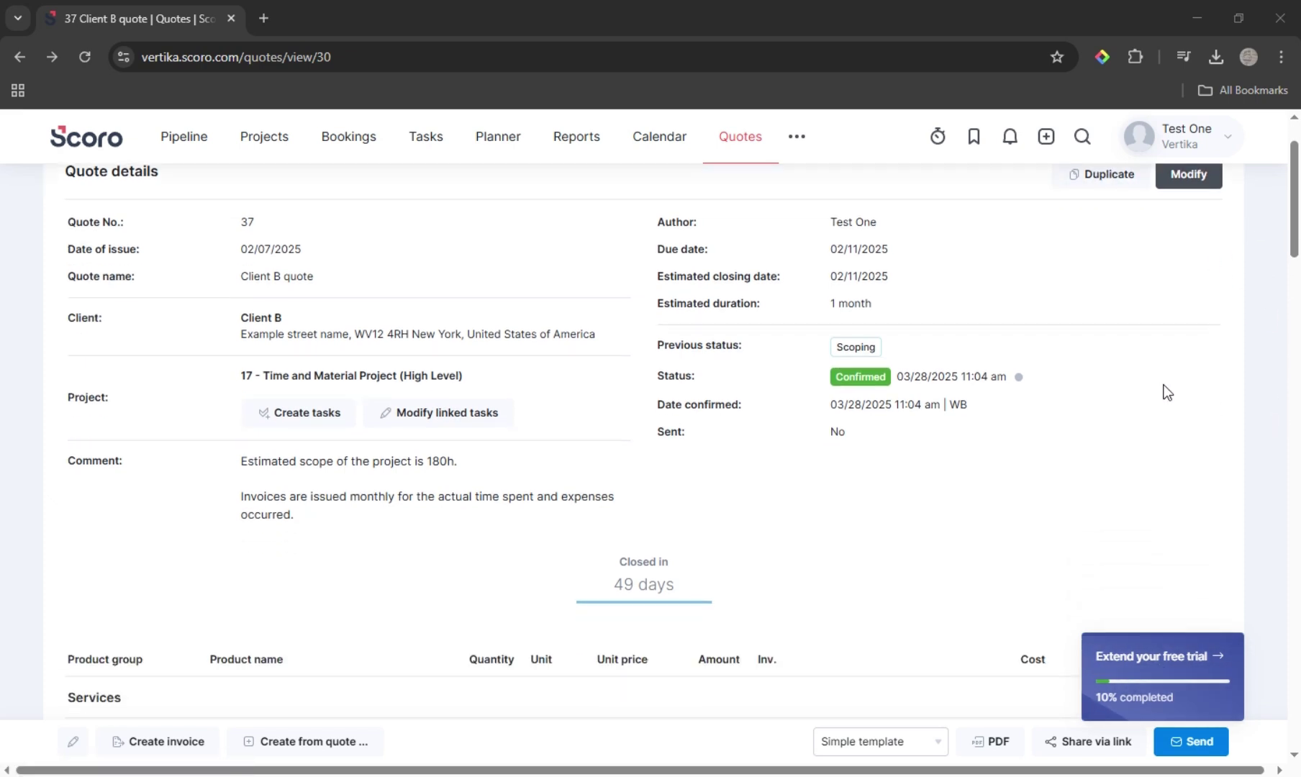
scroll(1166, 393, down, 1)
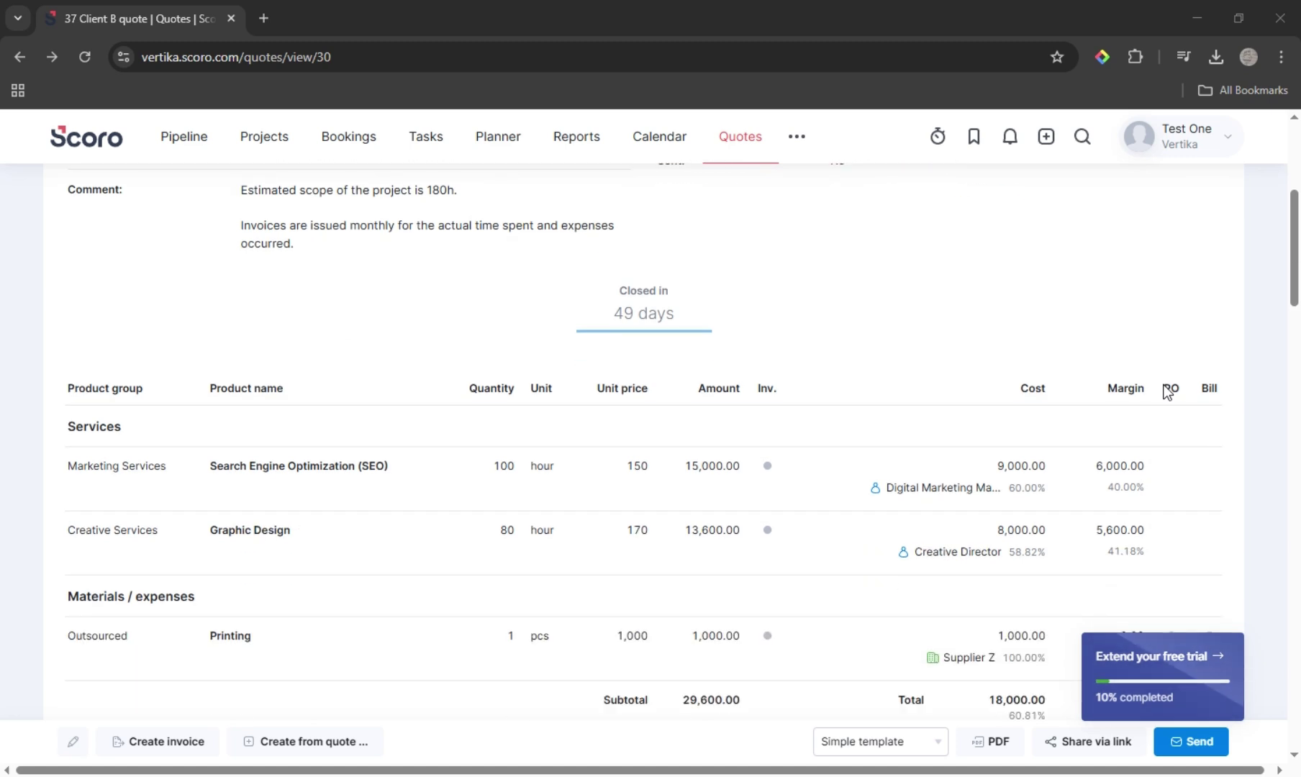
scroll(1166, 392, down, 1)
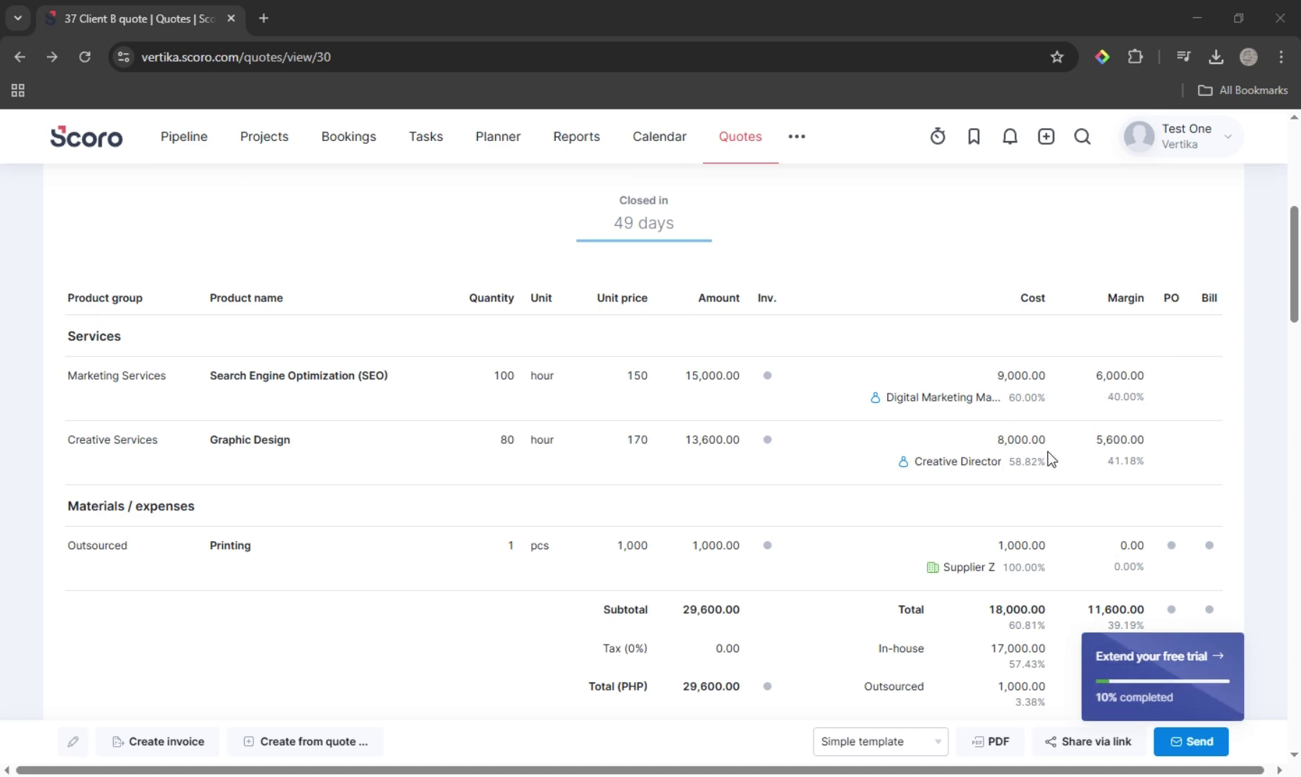
scroll(1047, 458, down, 7)
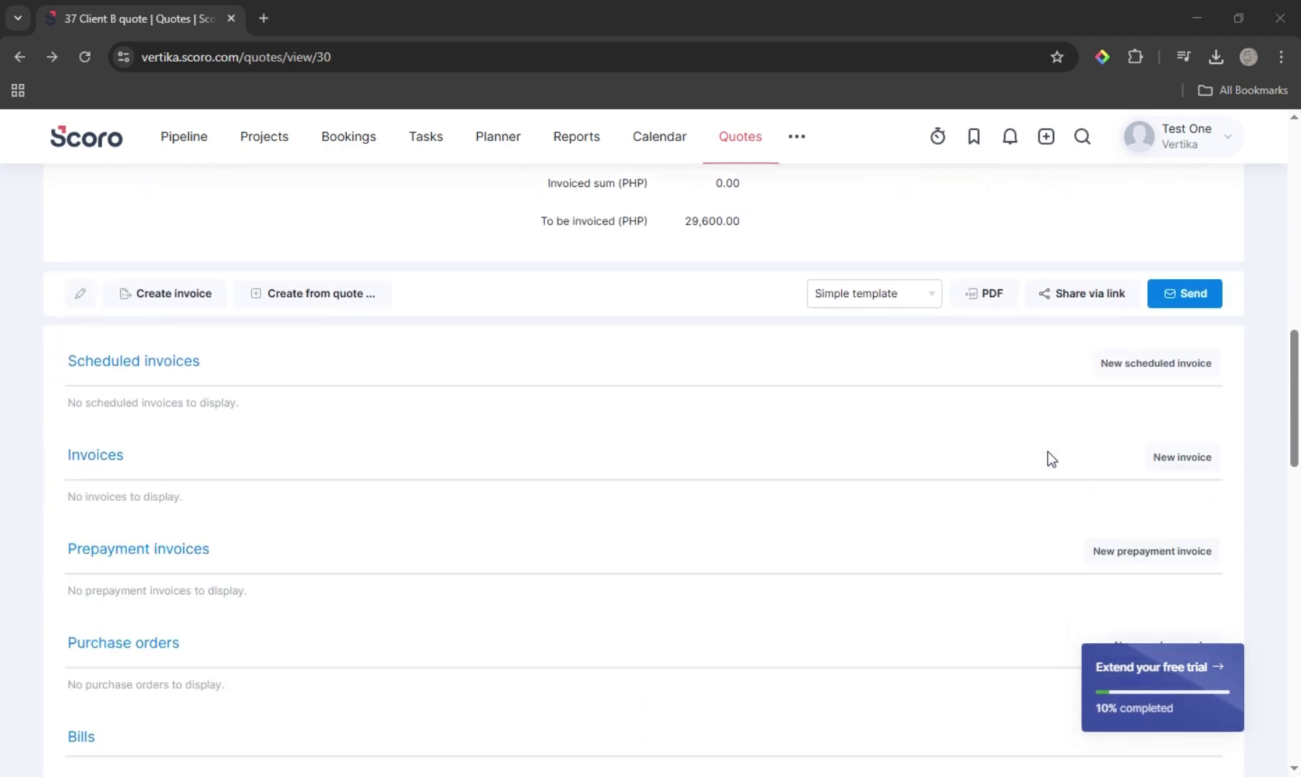
View the project list, the task list and the timesheet
click(282, 146)
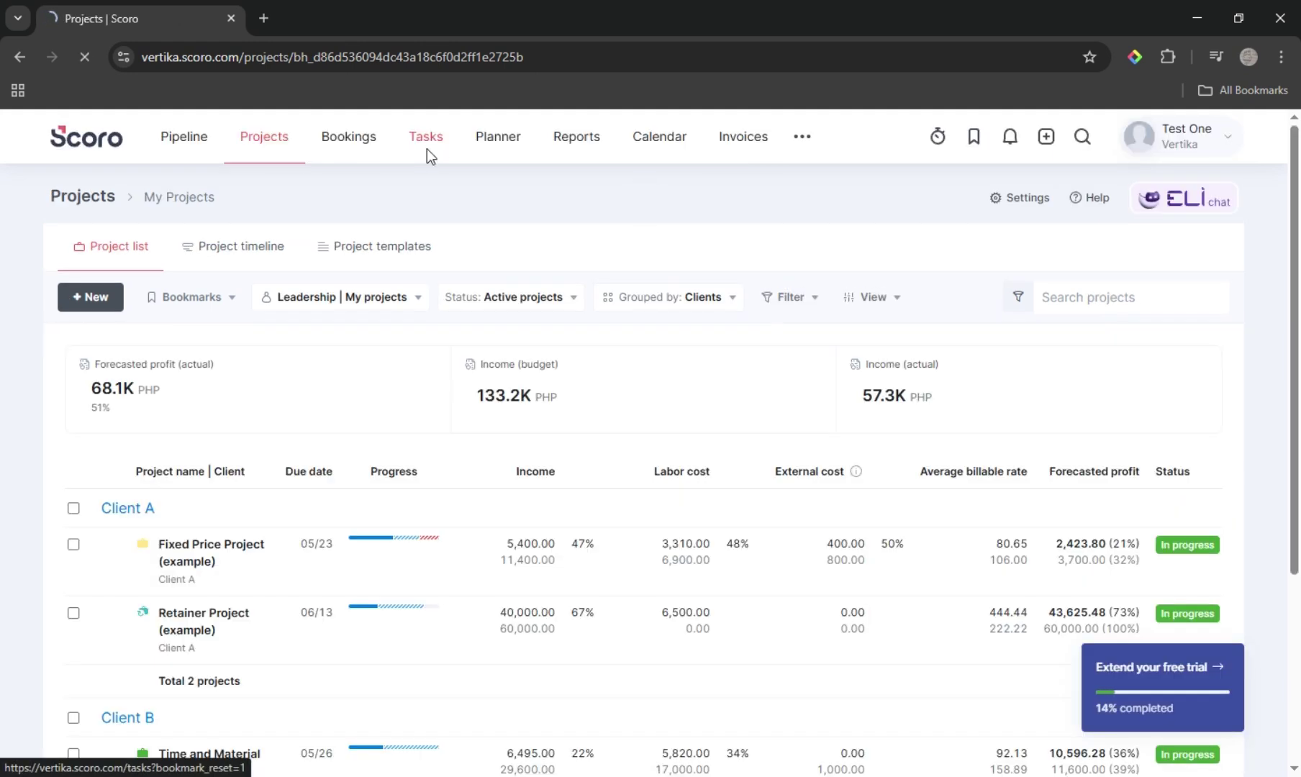
click(427, 151)
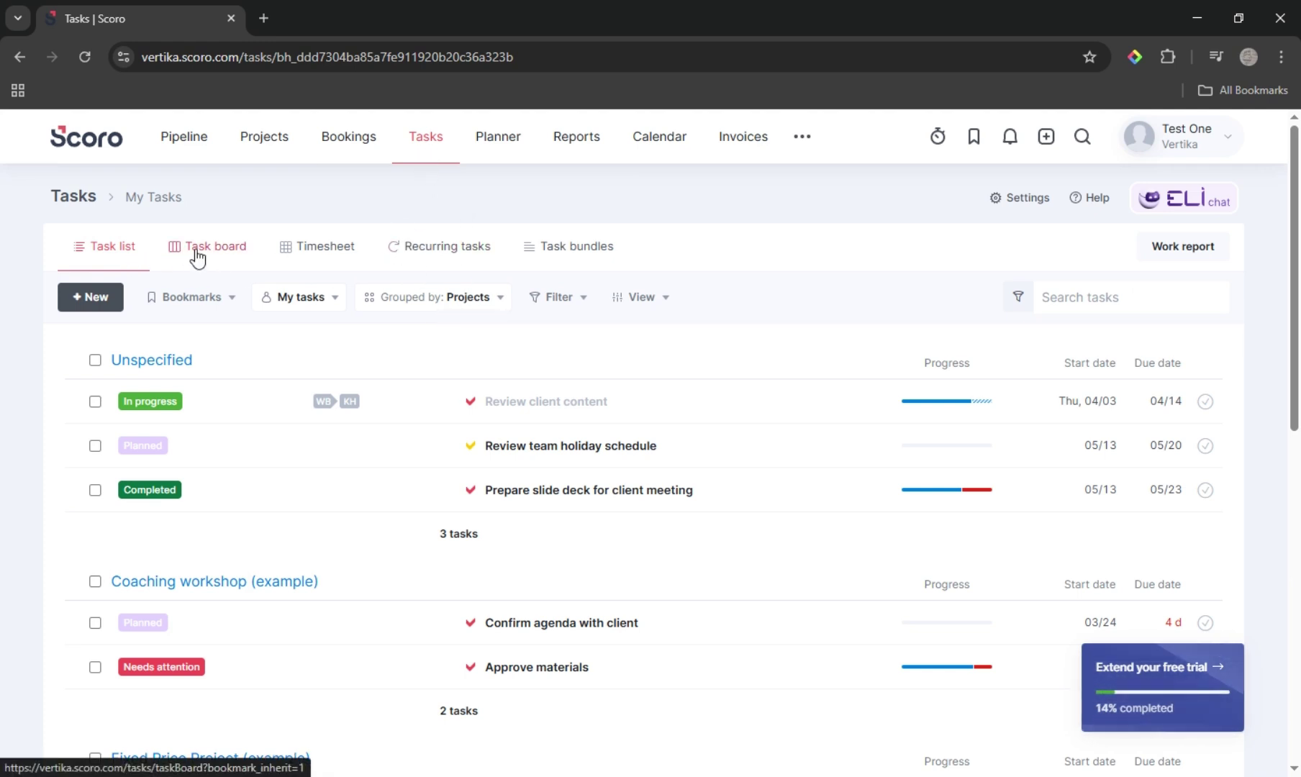
click(303, 248)
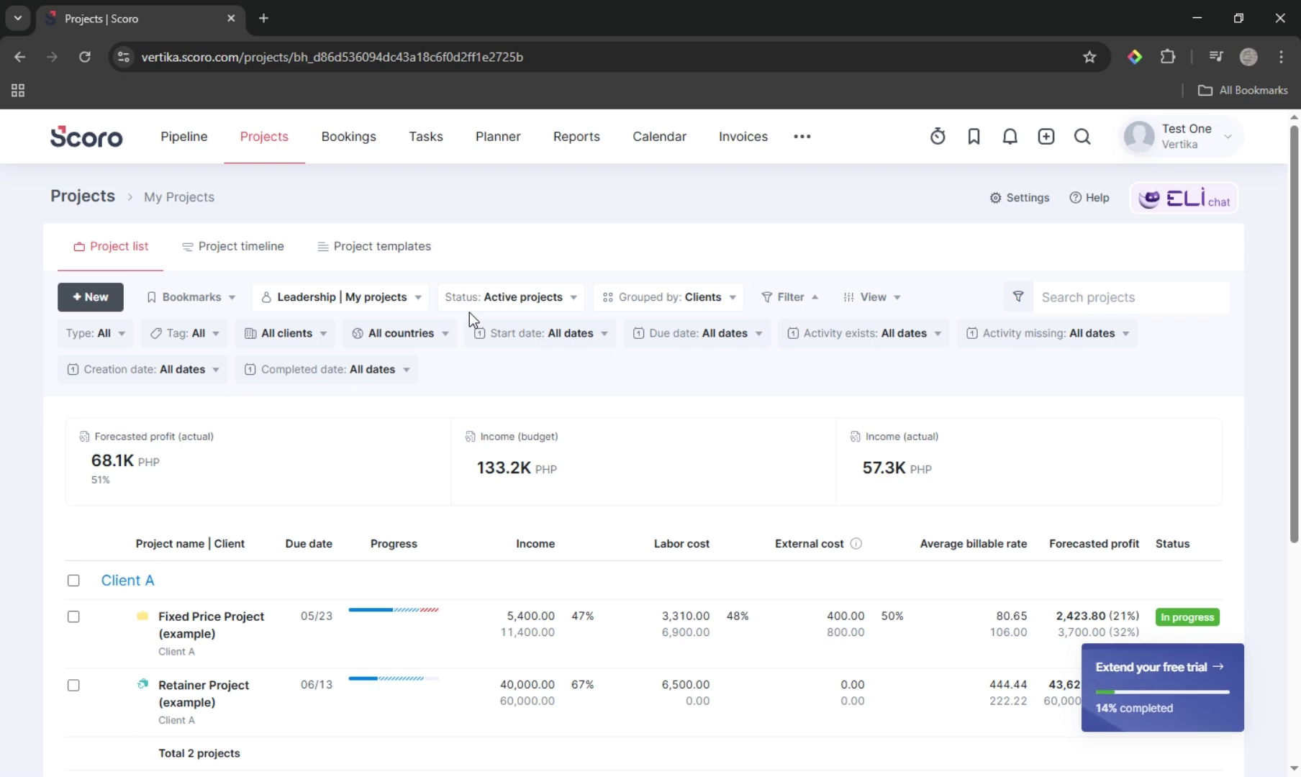
Filter the project list to the colleague listed directly below the current user and review the projects shown
click(416, 298)
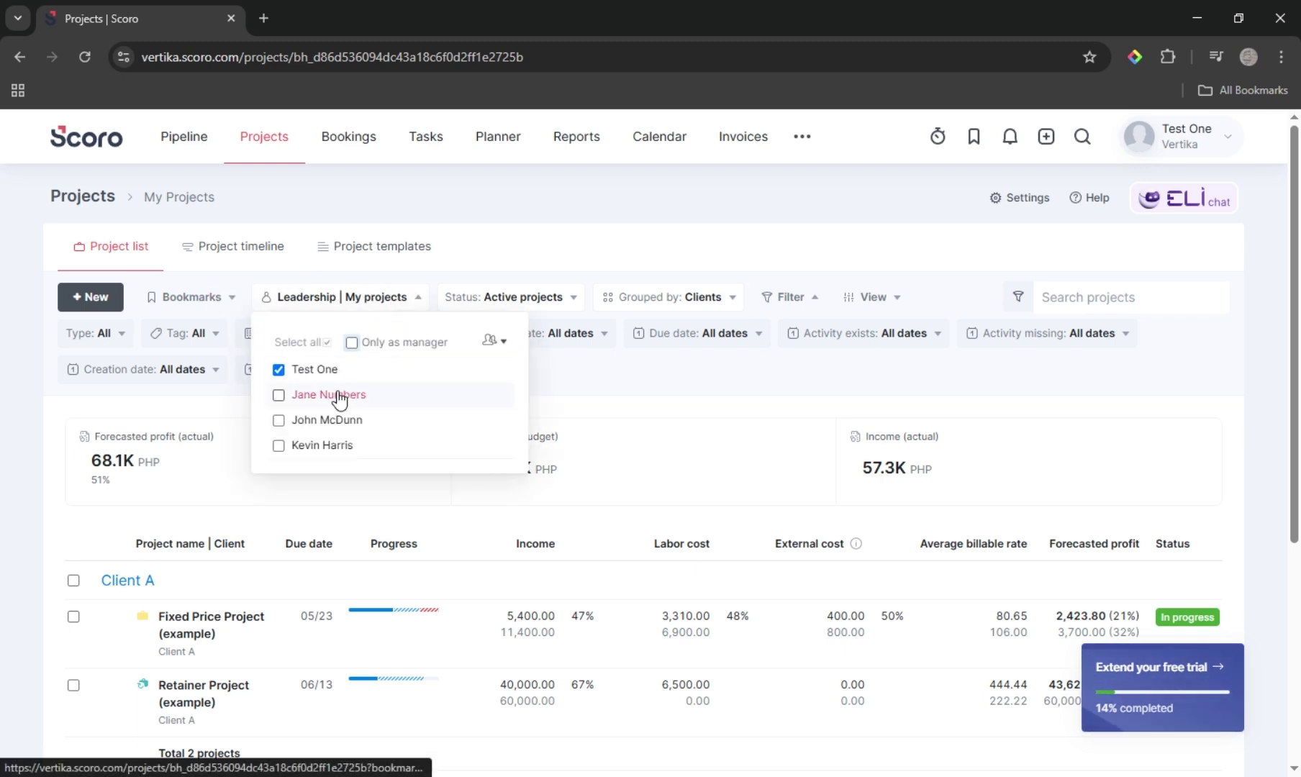
click(339, 396)
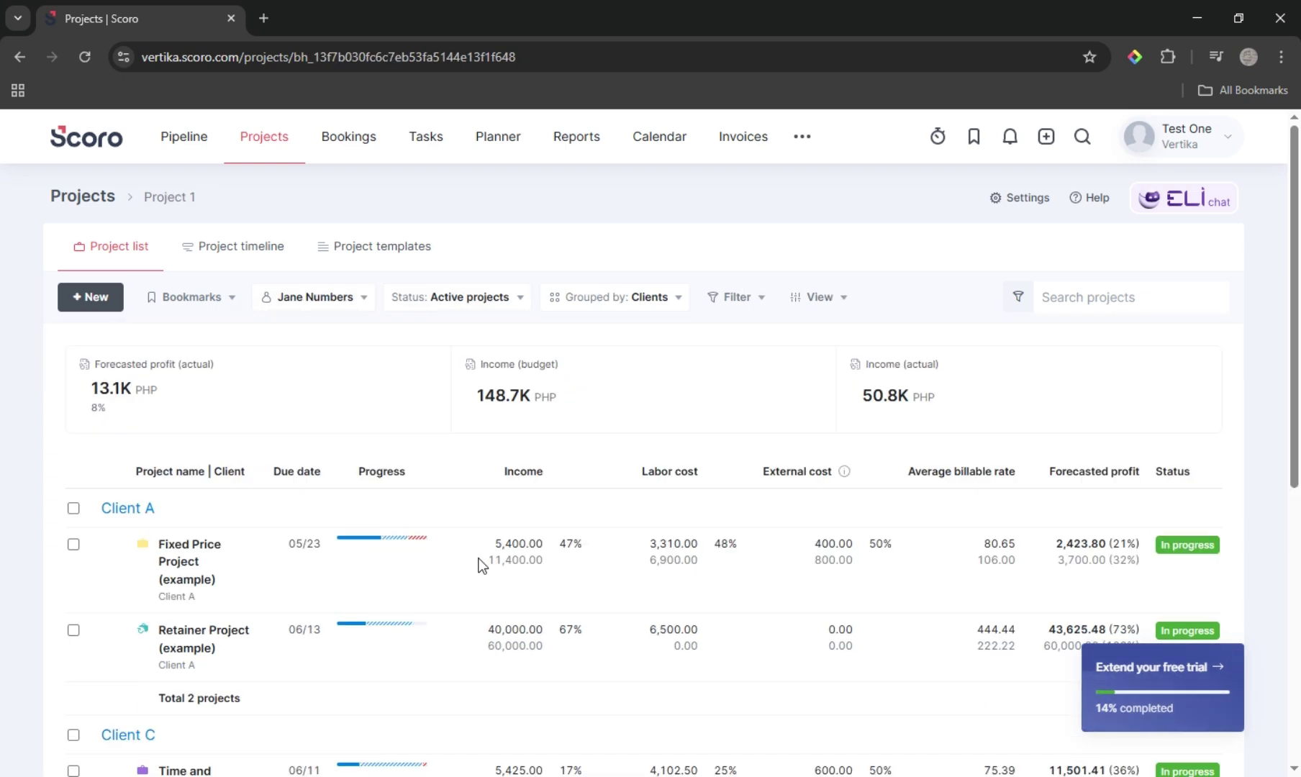
scroll(482, 566, down, 1)
scroll(482, 567, down, 1)
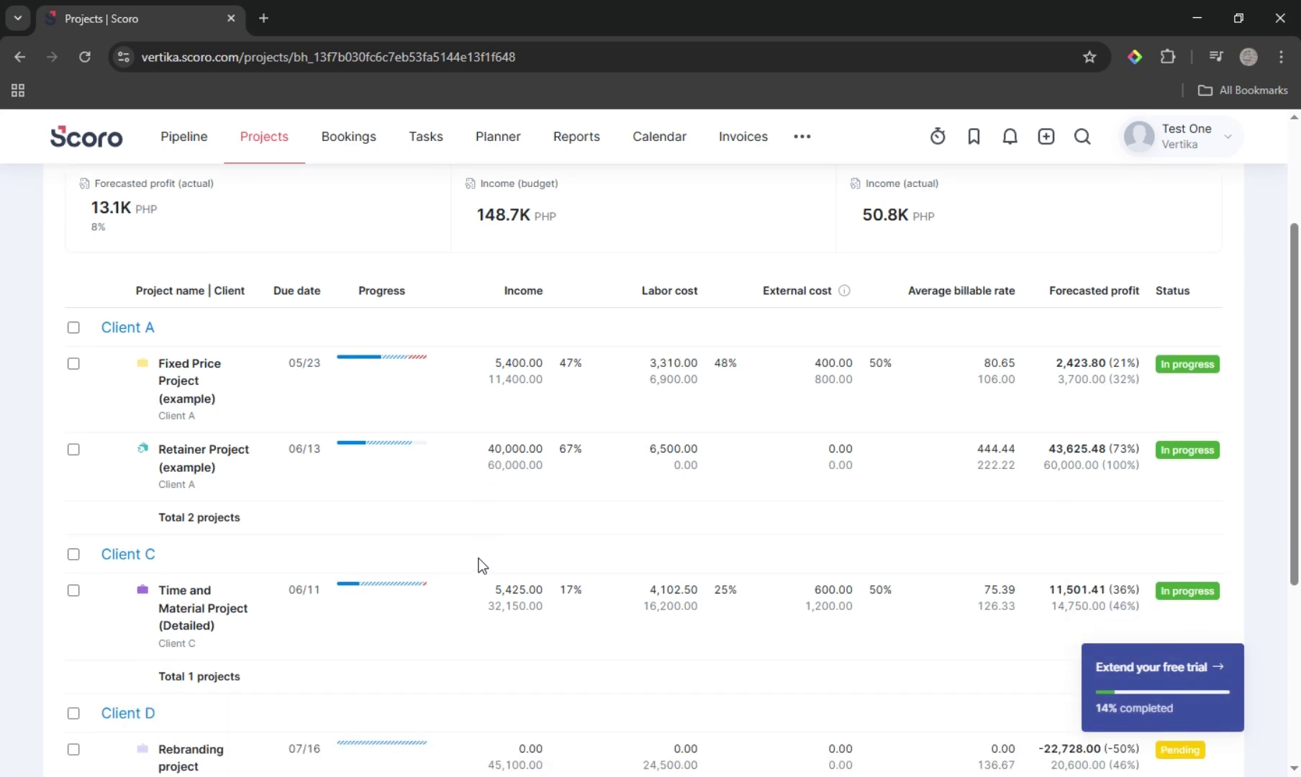
scroll(482, 566, up, 1)
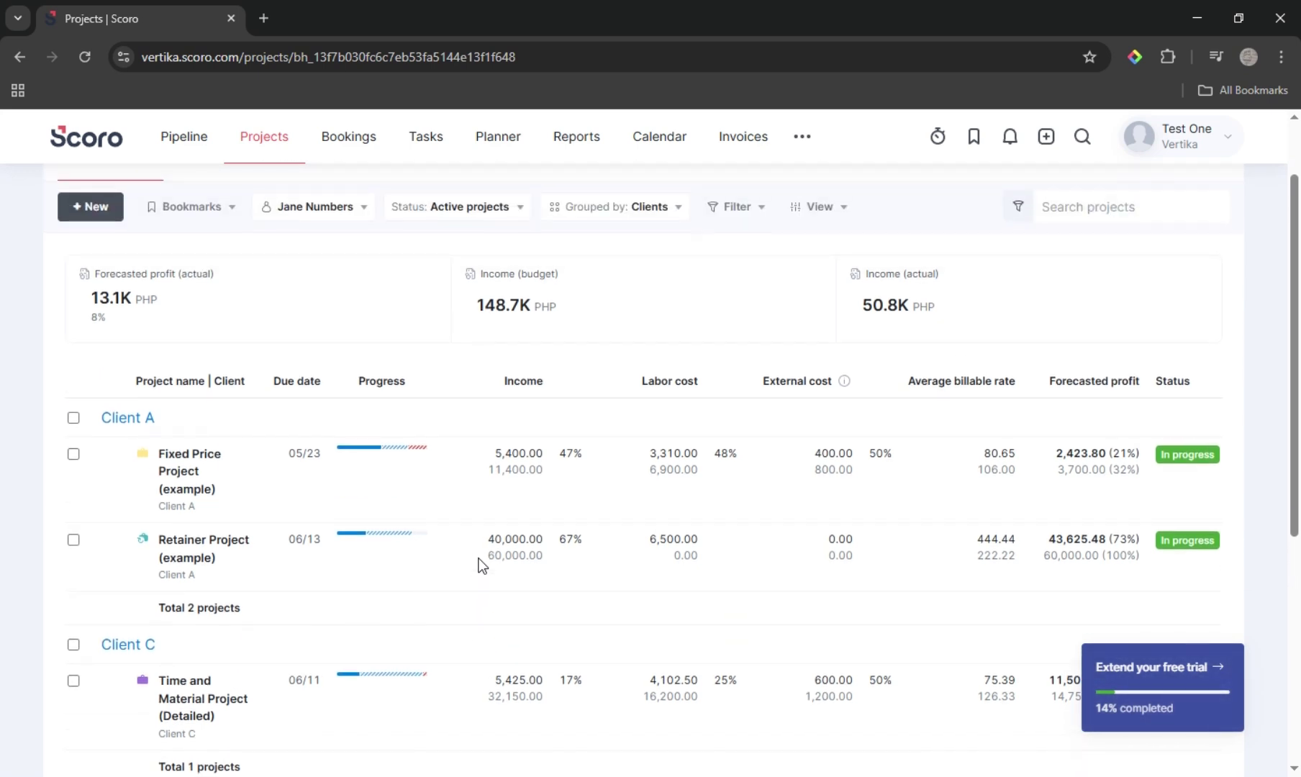
Review the tasks and key figures of Fixed Price Project (example) and return to the My Projects list
click(184, 459)
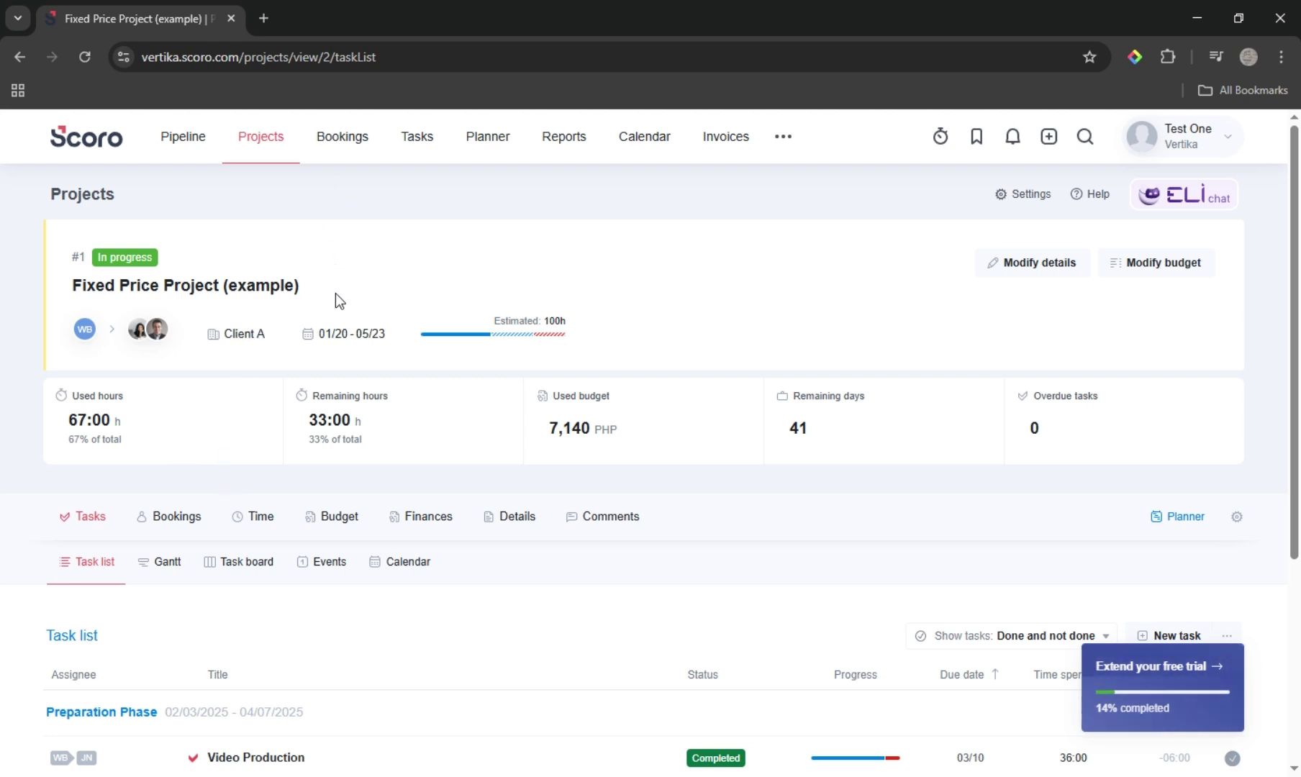
scroll(336, 295, down, 3)
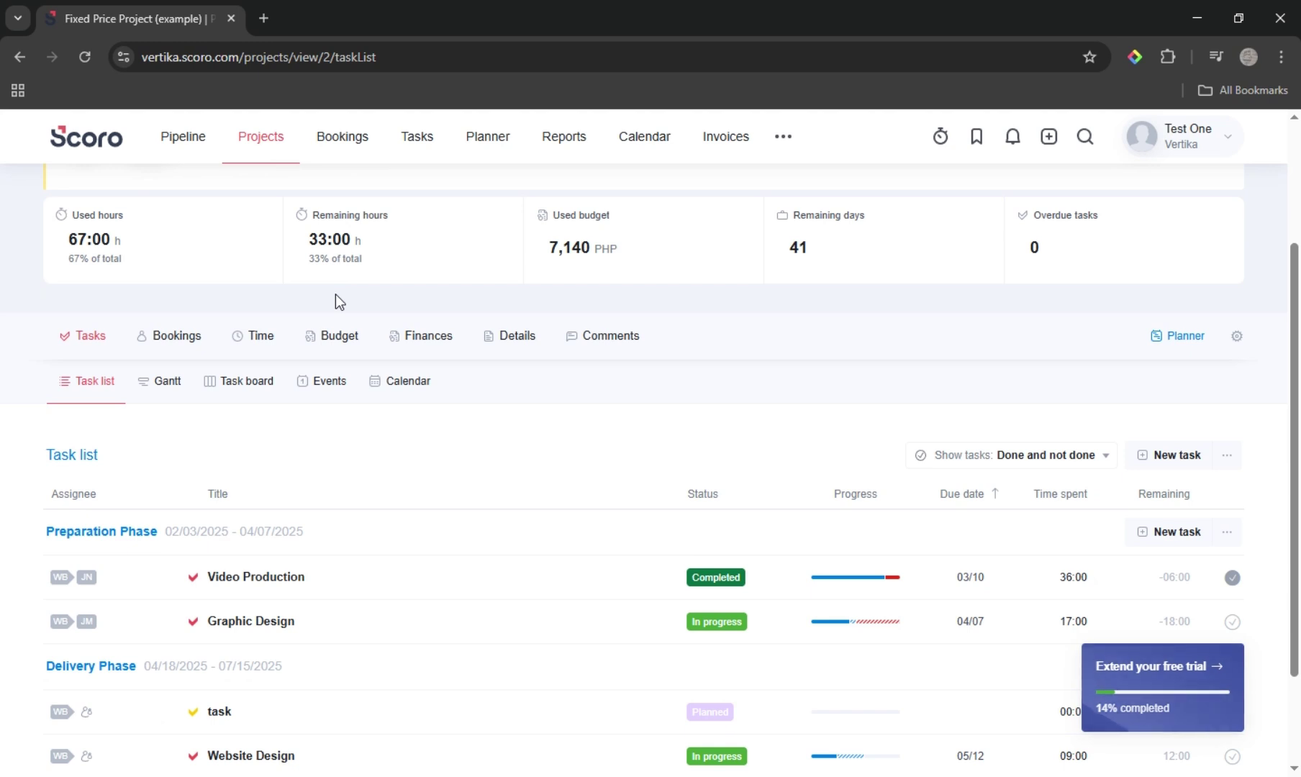
click(252, 134)
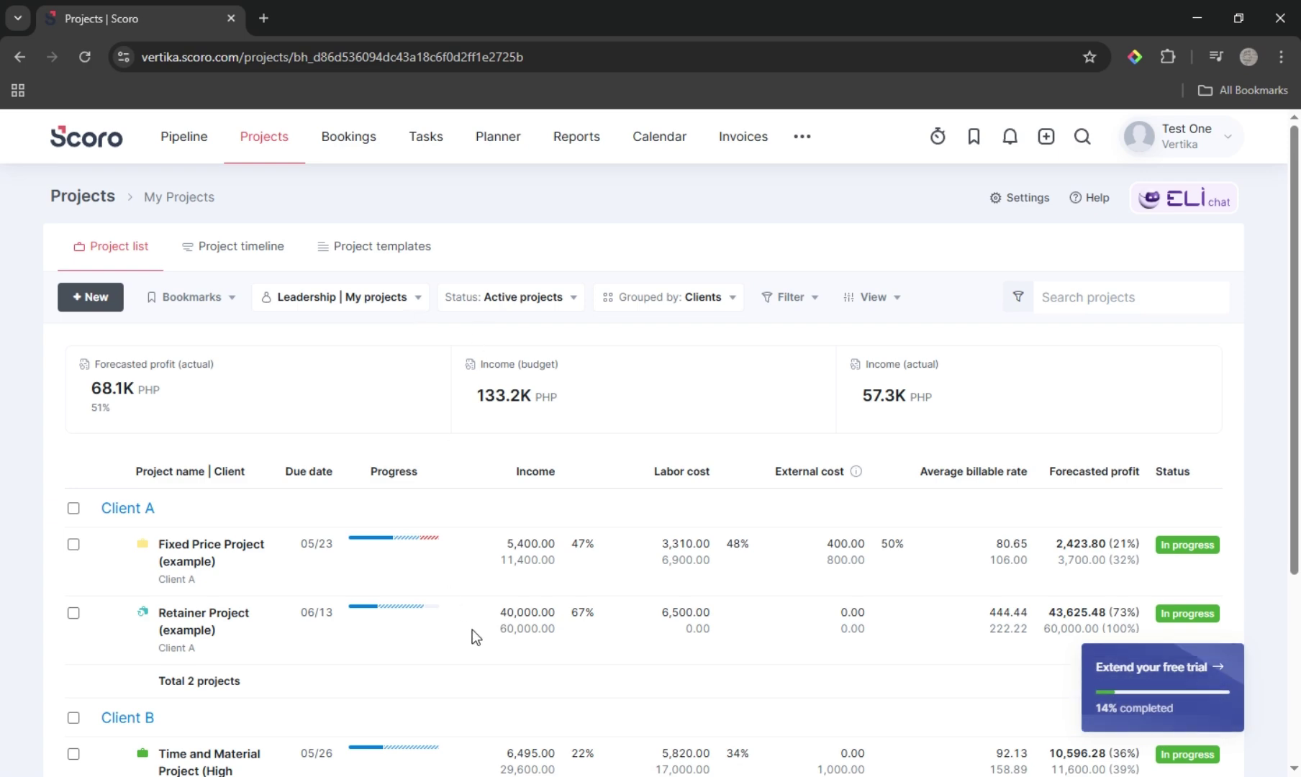
scroll(472, 629, down, 4)
scroll(472, 628, up, 4)
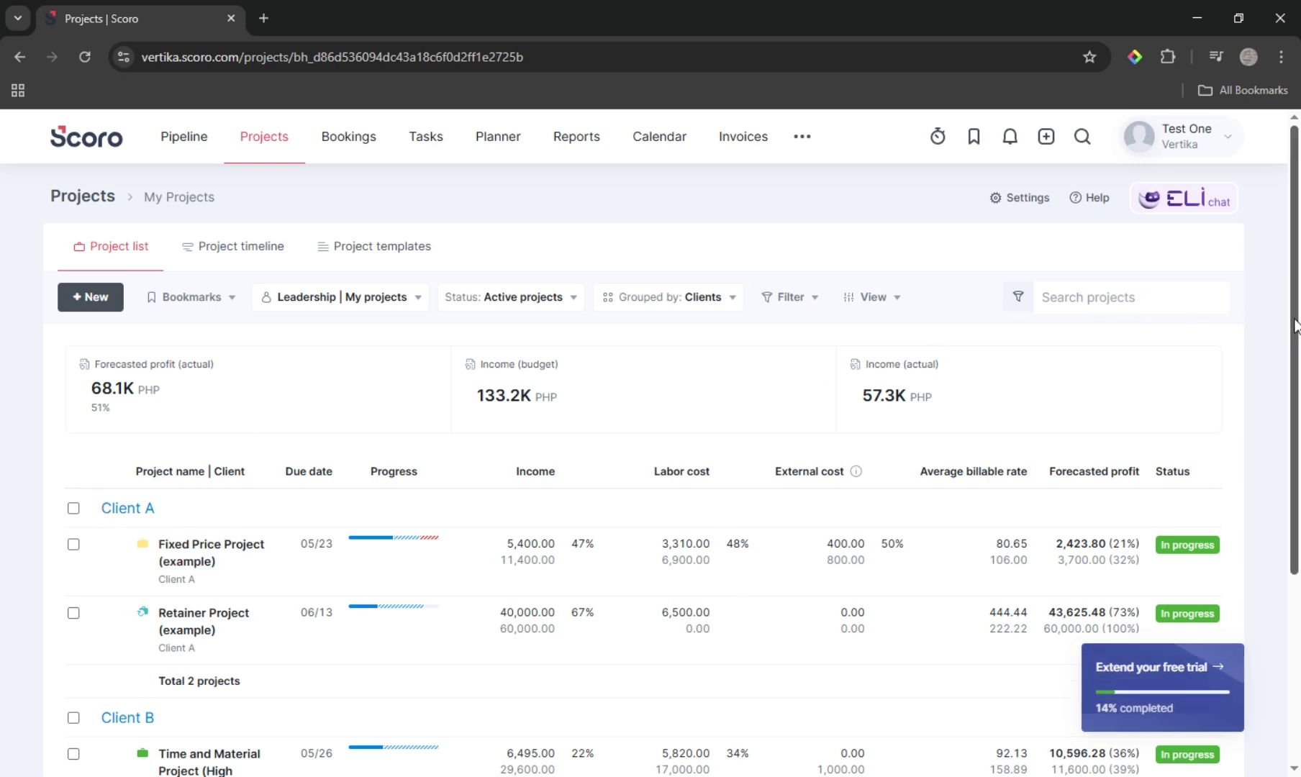
mouse_move(1297, 328)
mouse_down()
mouse_move(1296, 432)
mouse_move(1292, 326)
mouse_up()
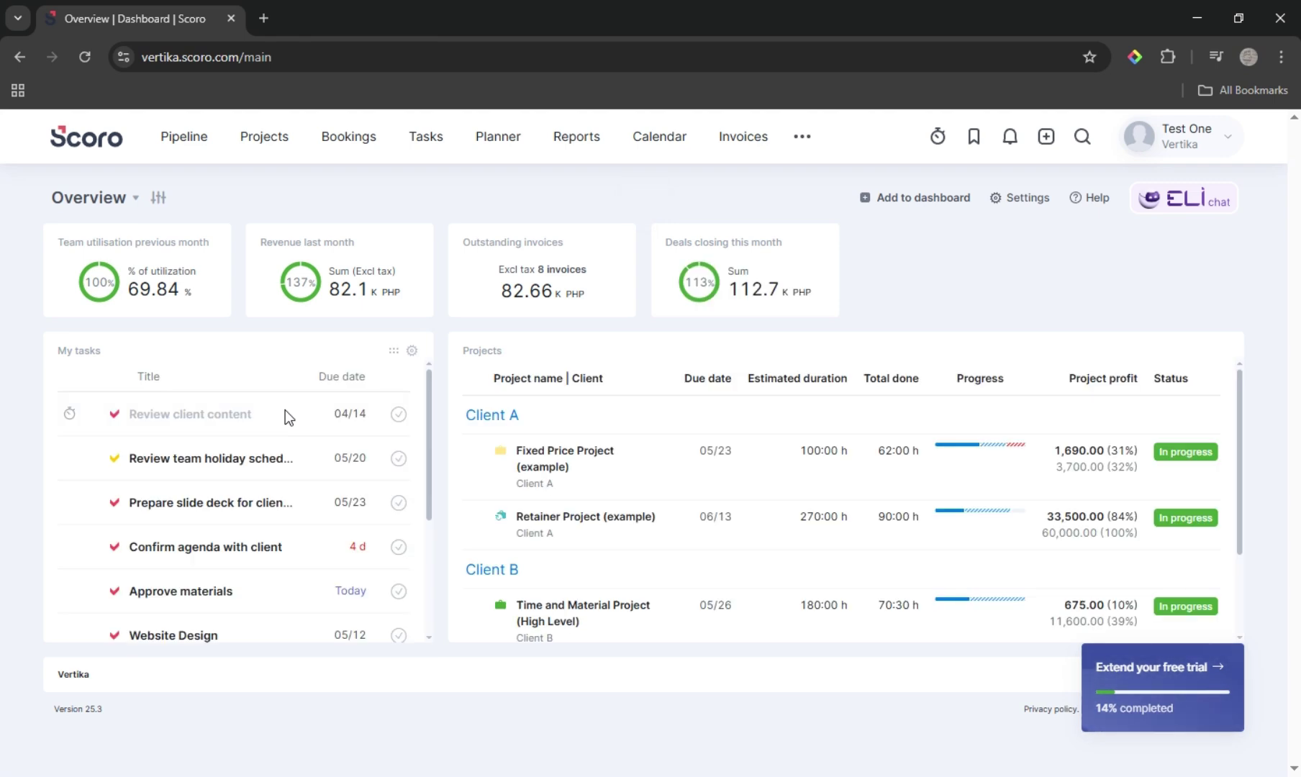
Review the Overview dashboard and view the options for adding a new widget, closing them without adding one
scroll(285, 418, down, 3)
scroll(288, 468, up, 3)
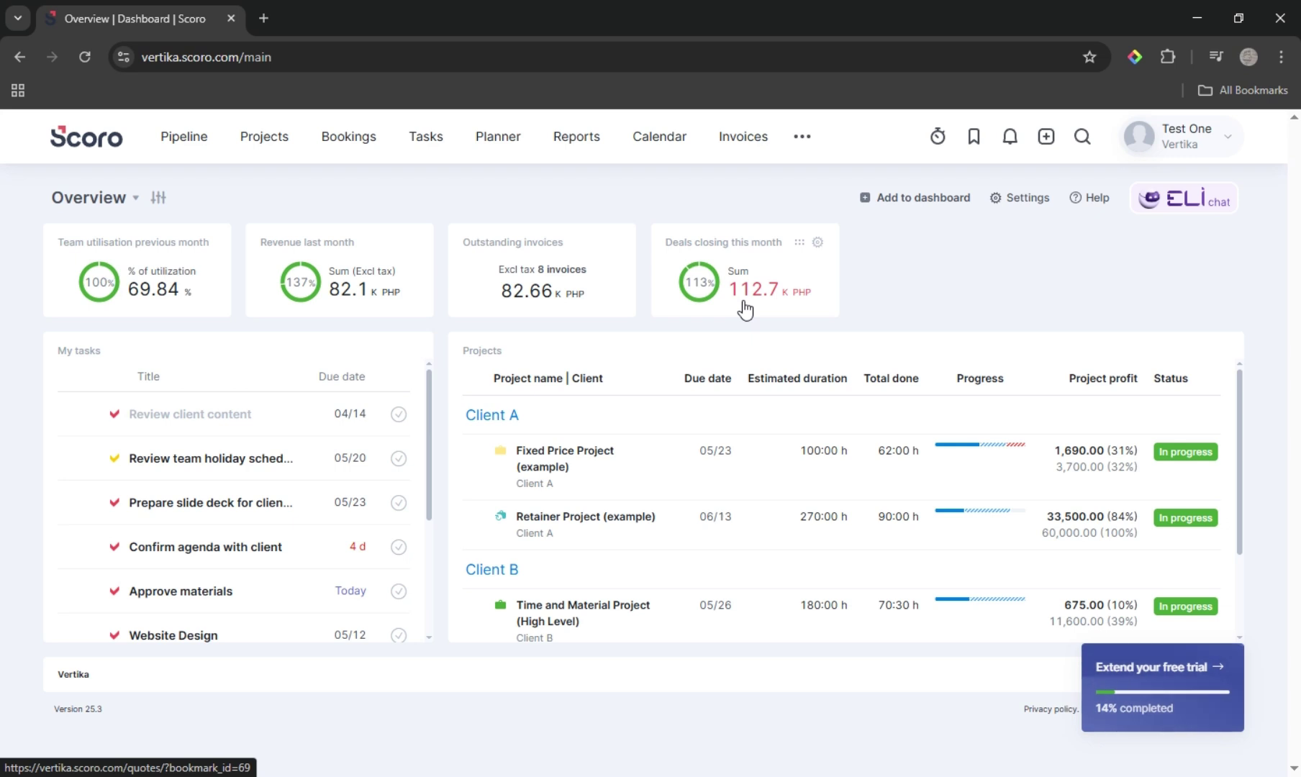
click(949, 209)
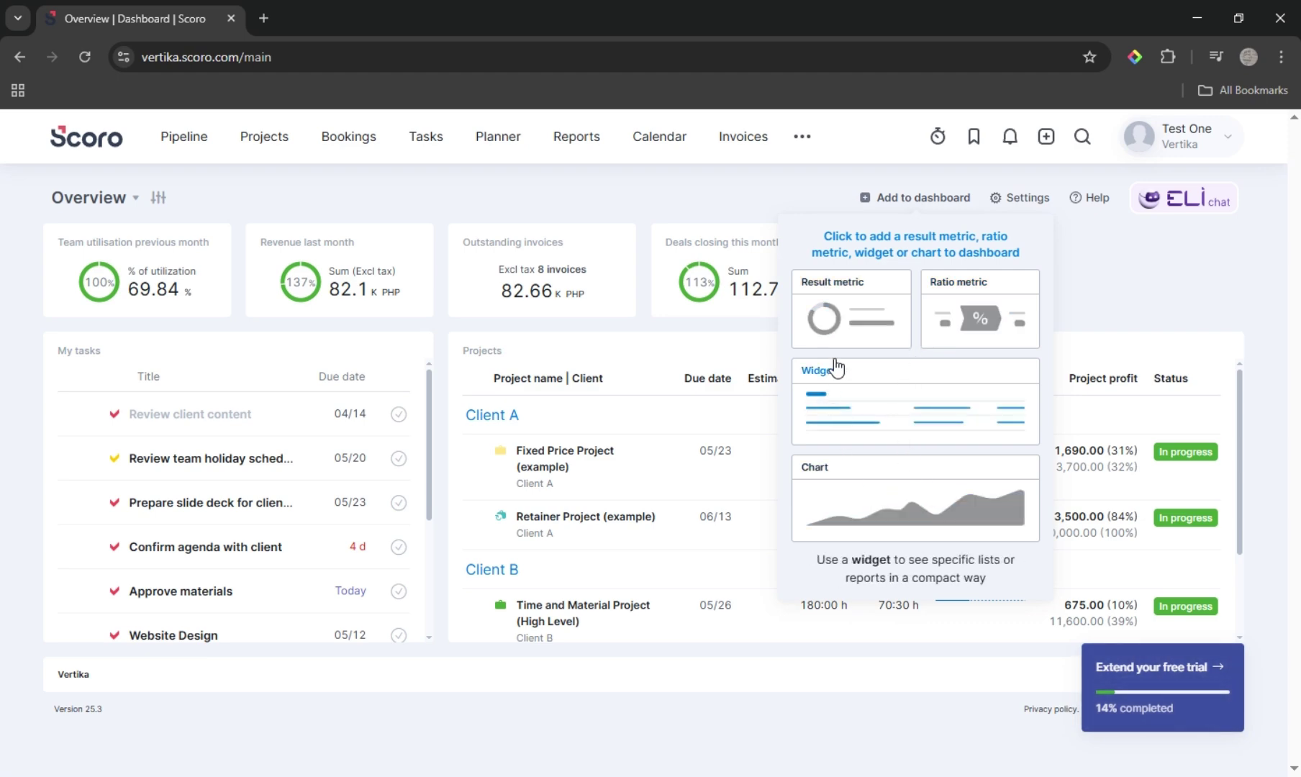
click(871, 423)
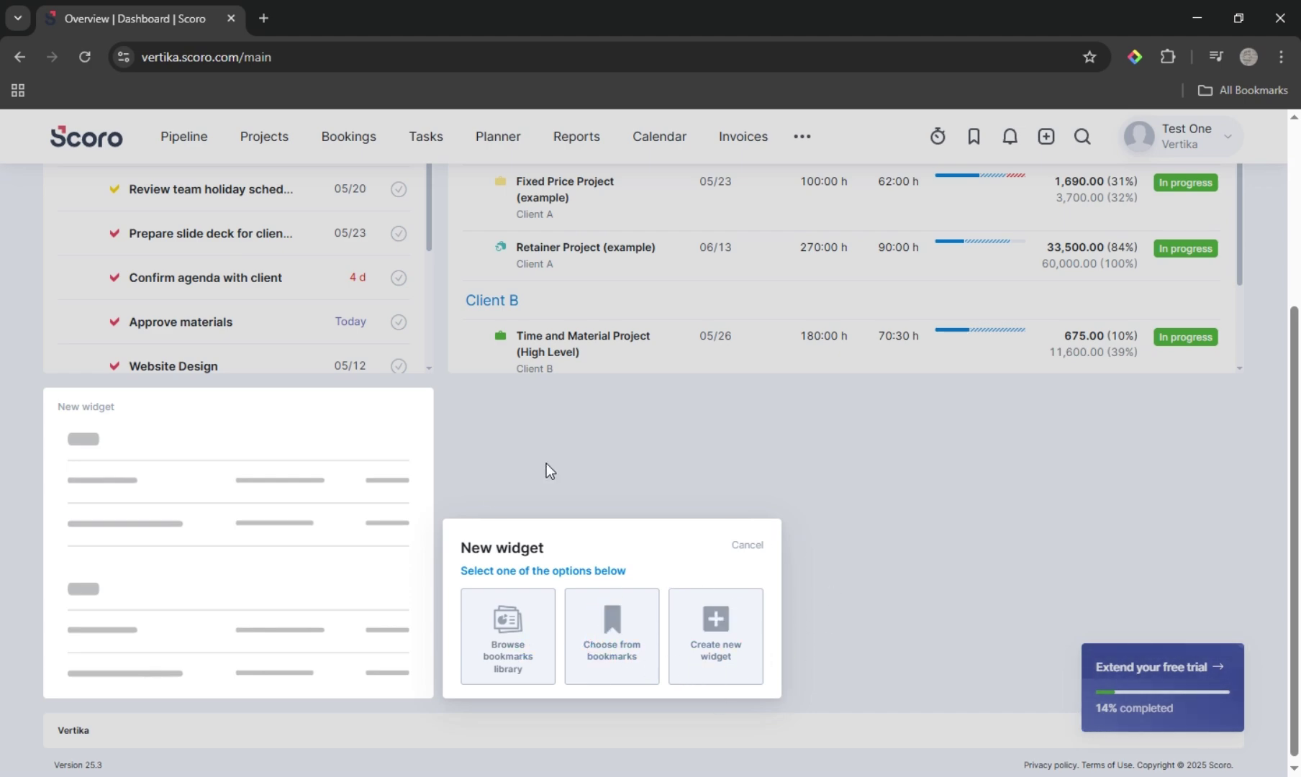
scroll(534, 558, up, 4)
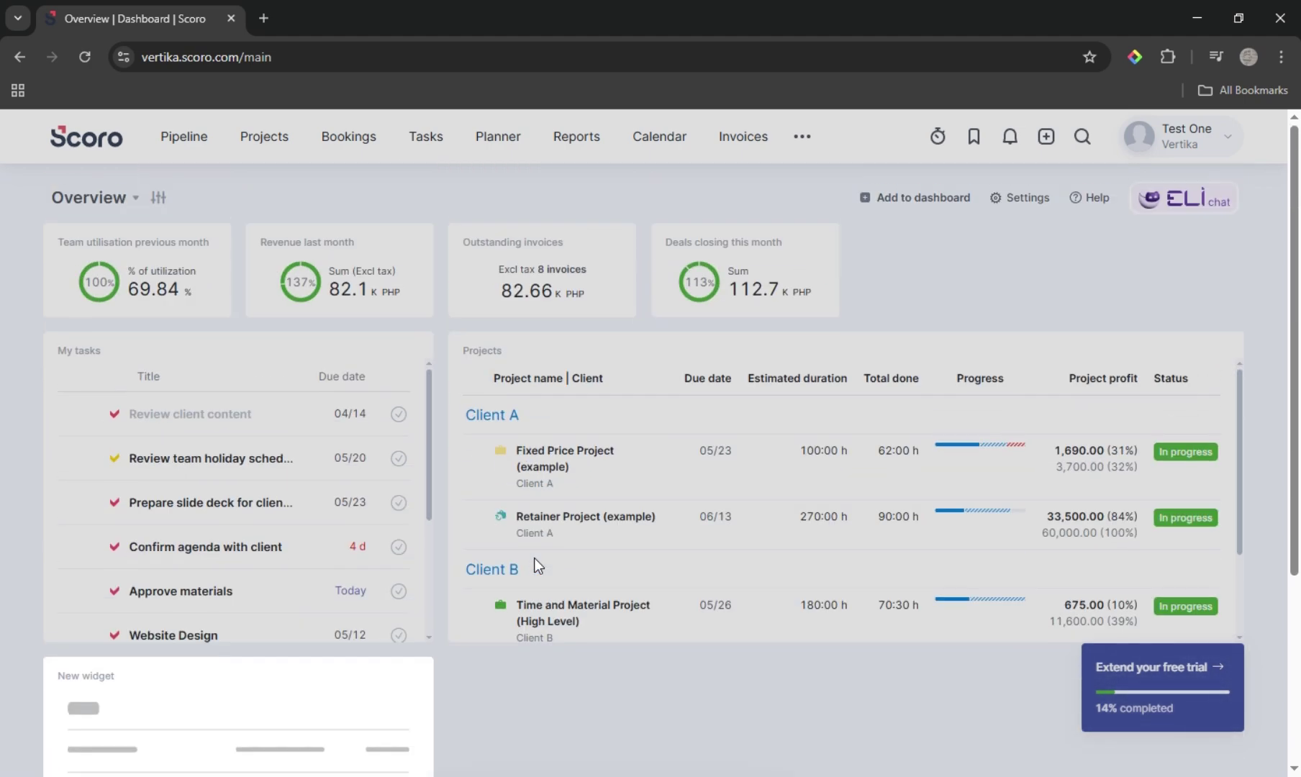
click(887, 190)
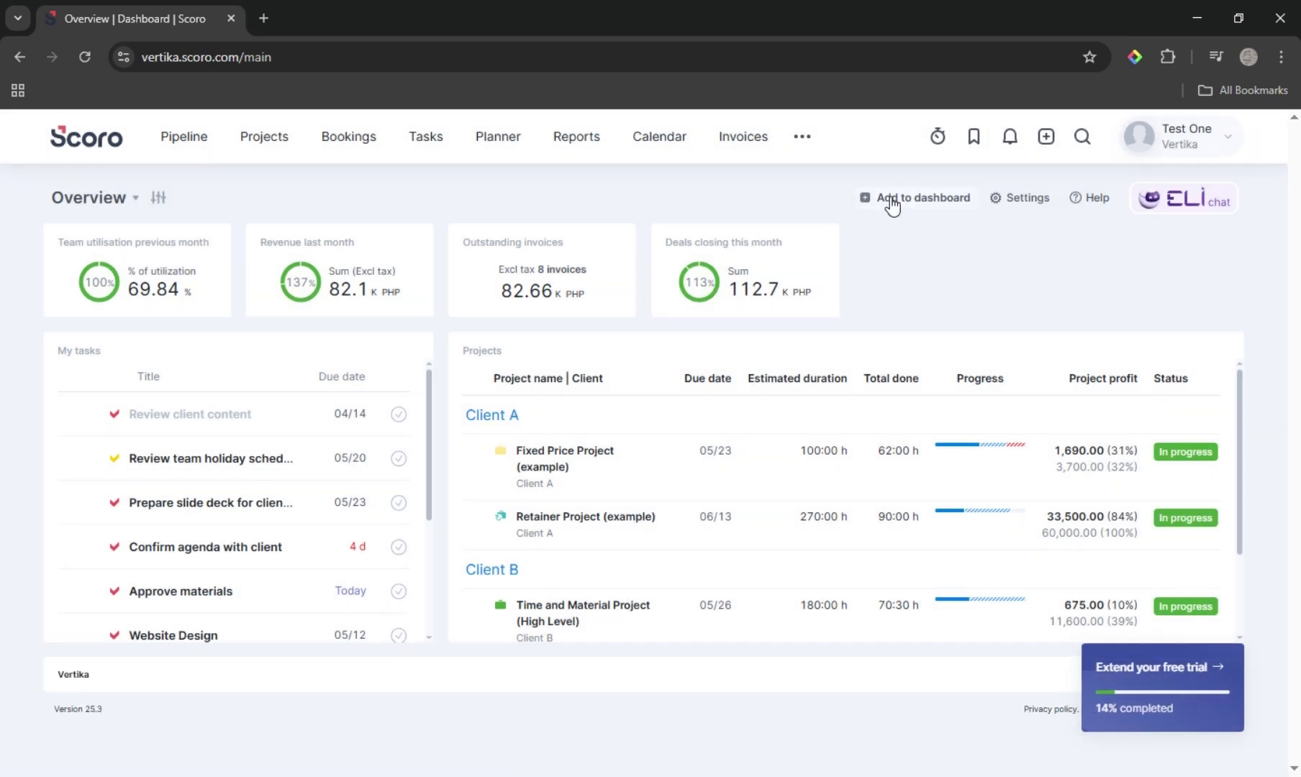
View the options for adding a new result metric to the dashboard and close them without adding one
click(890, 201)
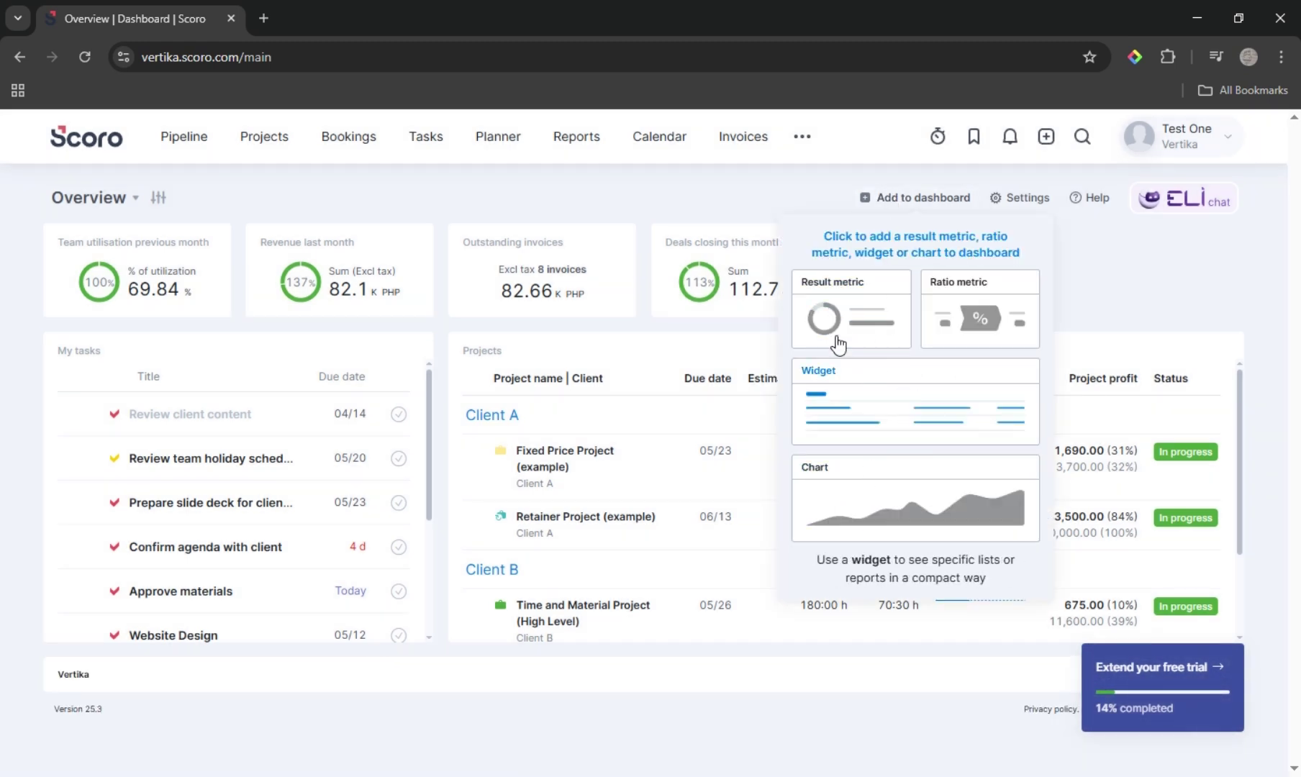
click(836, 305)
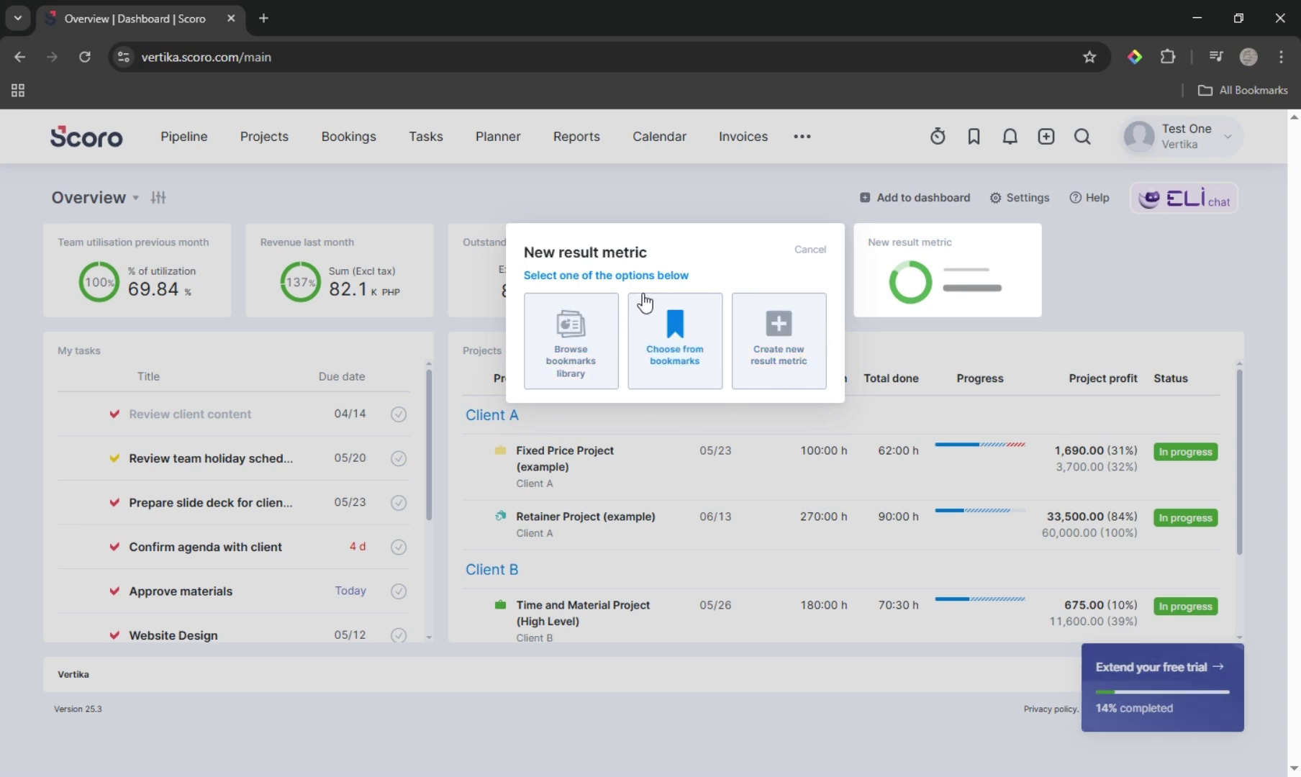
click(13, 404)
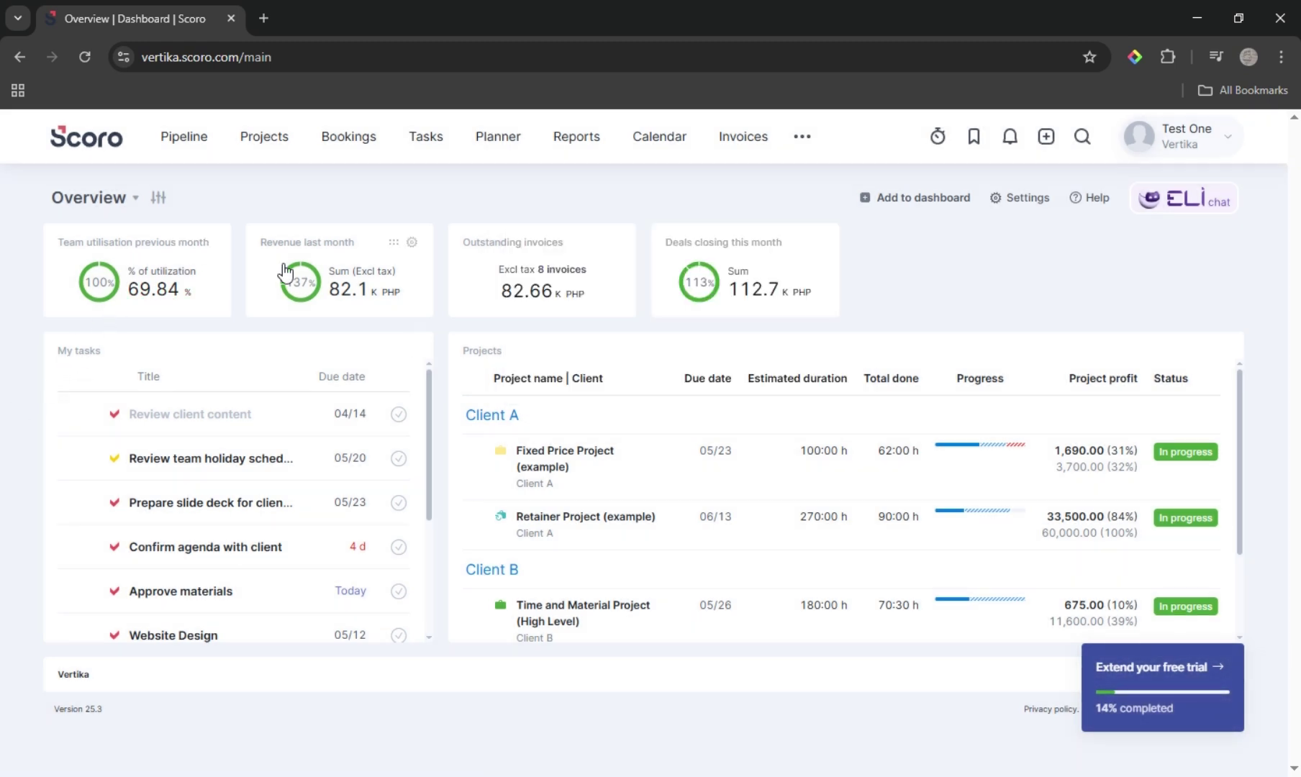
Try to move the Outstanding invoices metric toward the Deals closing this month metric on the dashboard
mouse_move(334, 288)
mouse_down()
mouse_move(325, 303)
mouse_move(351, 291)
mouse_move(338, 289)
mouse_up()
drag(288, 362, 421, 302)
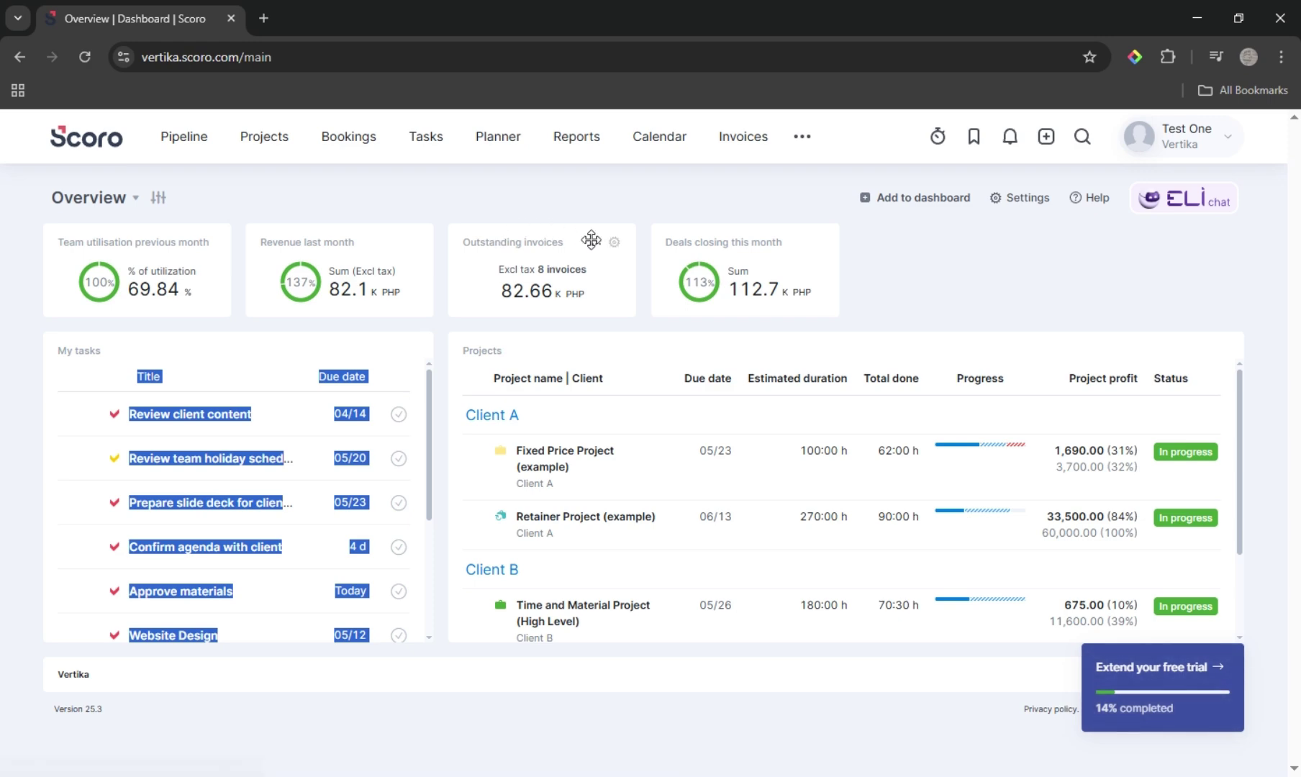
drag(596, 242, 676, 243)
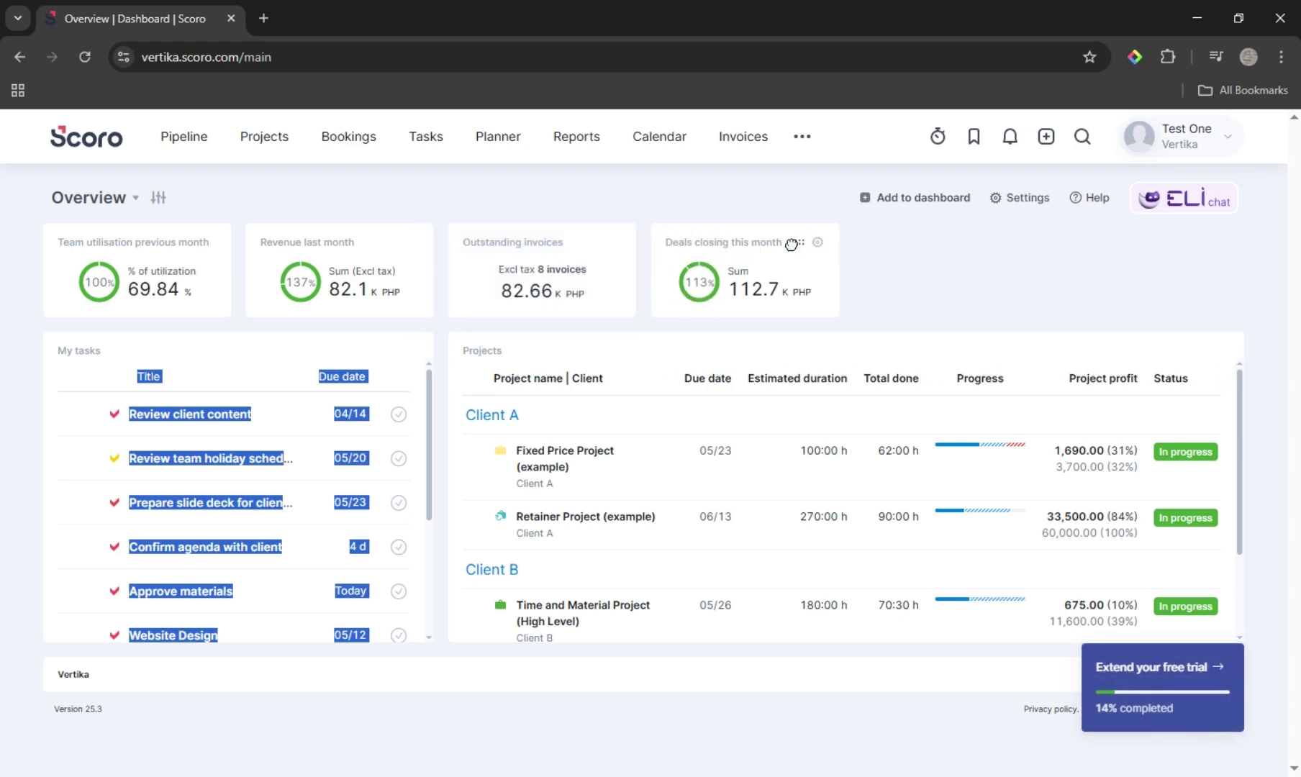